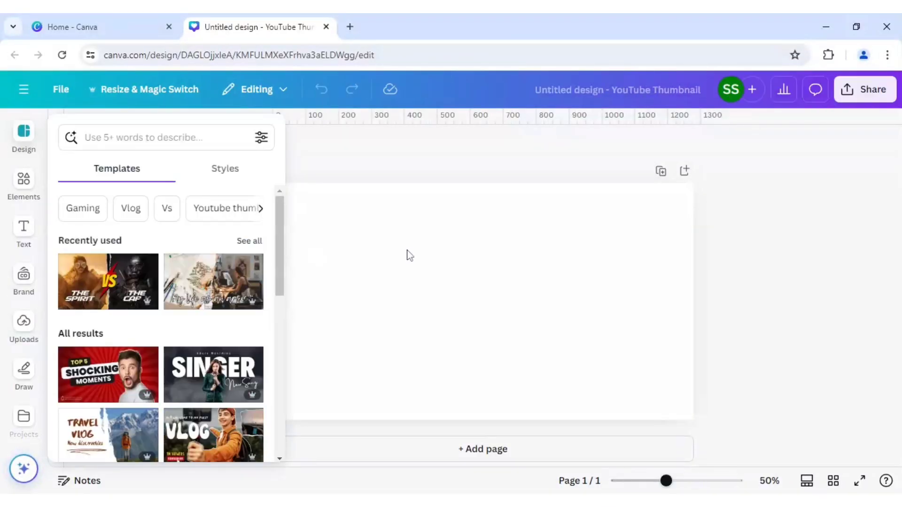
Set the blank page's background colour to black.
click(407, 254)
click(455, 149)
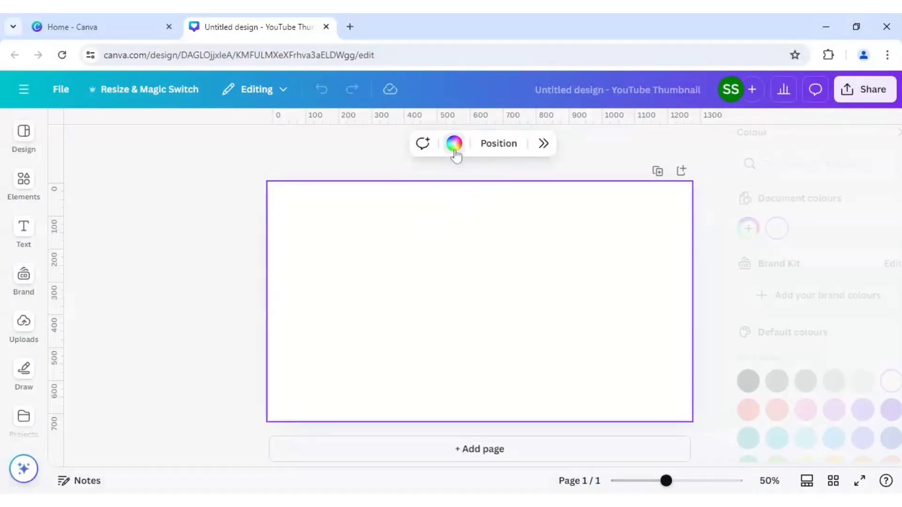
click(714, 381)
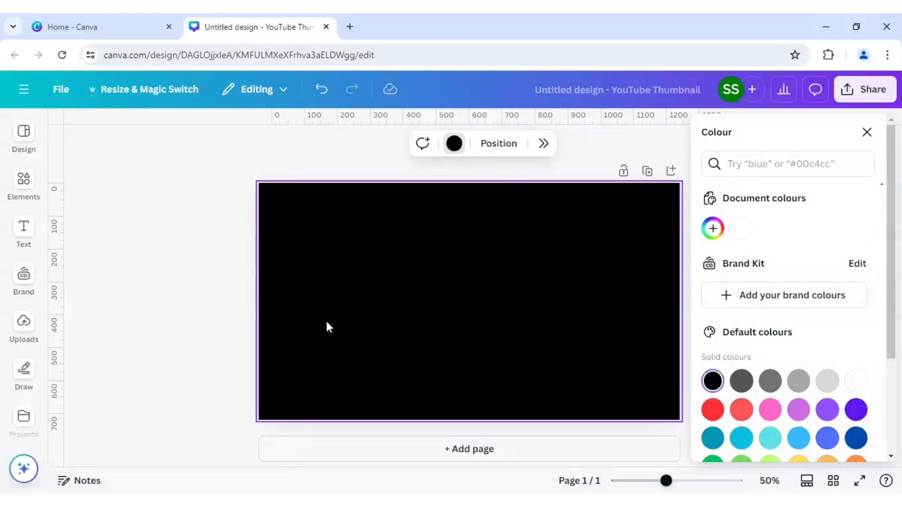
click(209, 284)
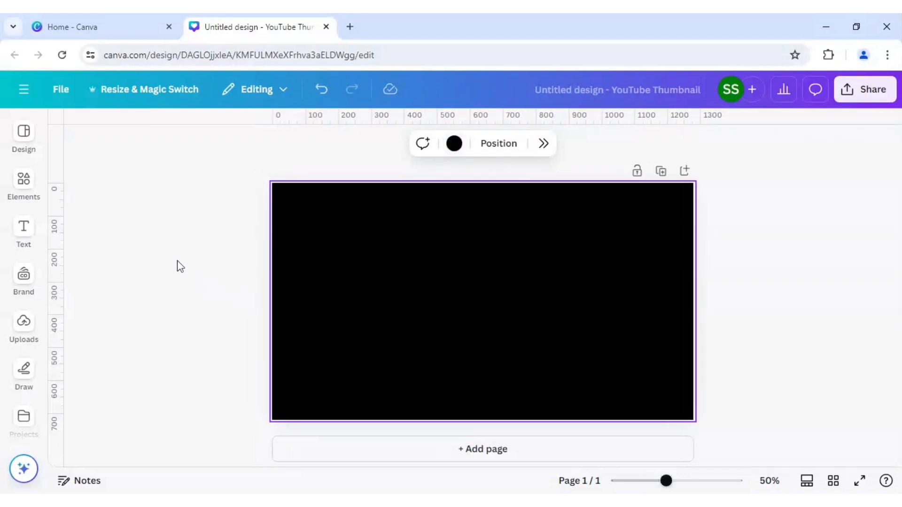
Find the TypeCraft app among the Canva apps and open it.
click(32, 382)
click(33, 384)
click(26, 398)
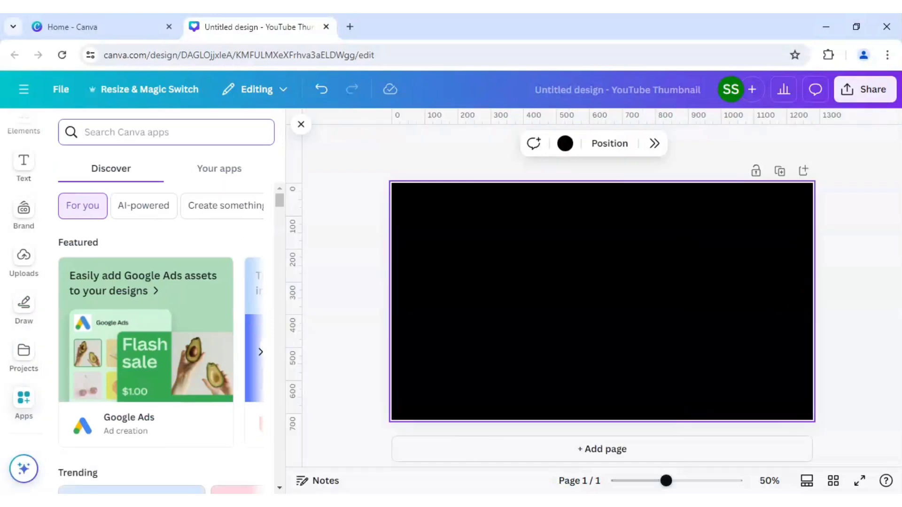
text(typecraft)
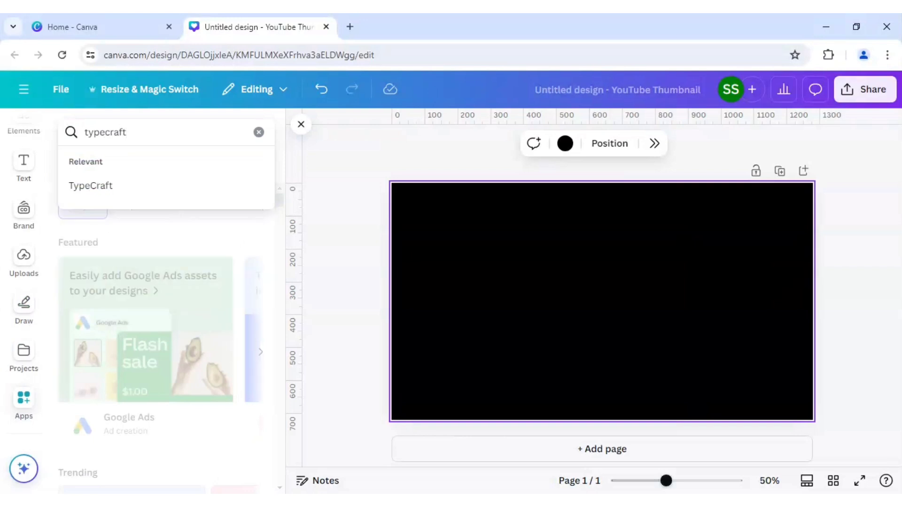
click(164, 187)
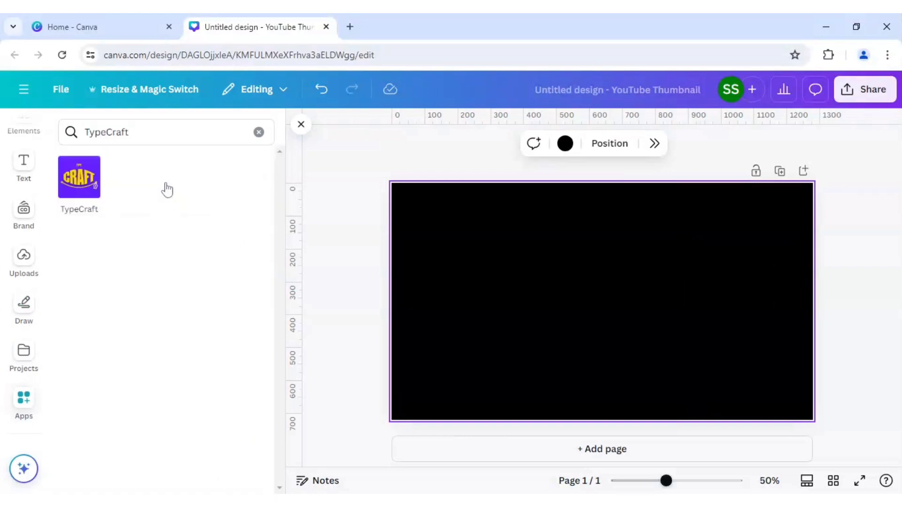
click(81, 181)
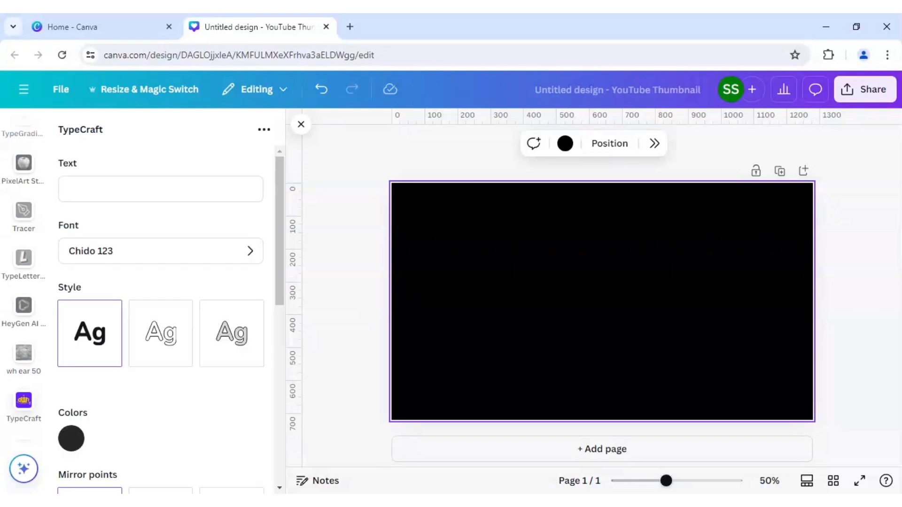
Search the TypeCraft fonts for "rain" and choose Rainfall Slanted 123.
click(145, 254)
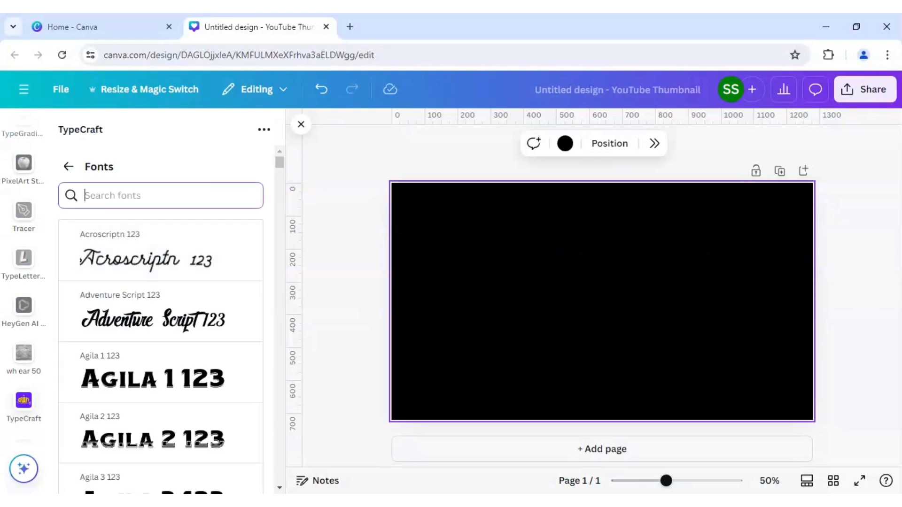
text(rain)
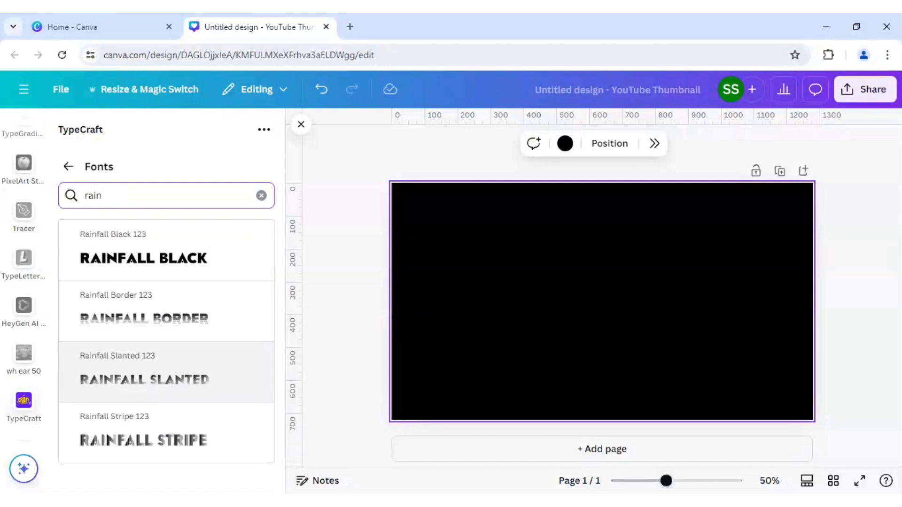
click(156, 387)
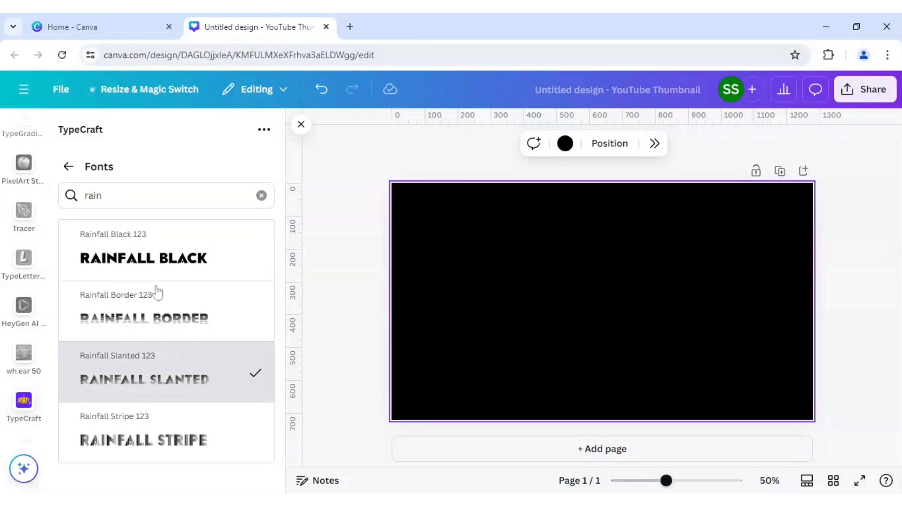
click(68, 167)
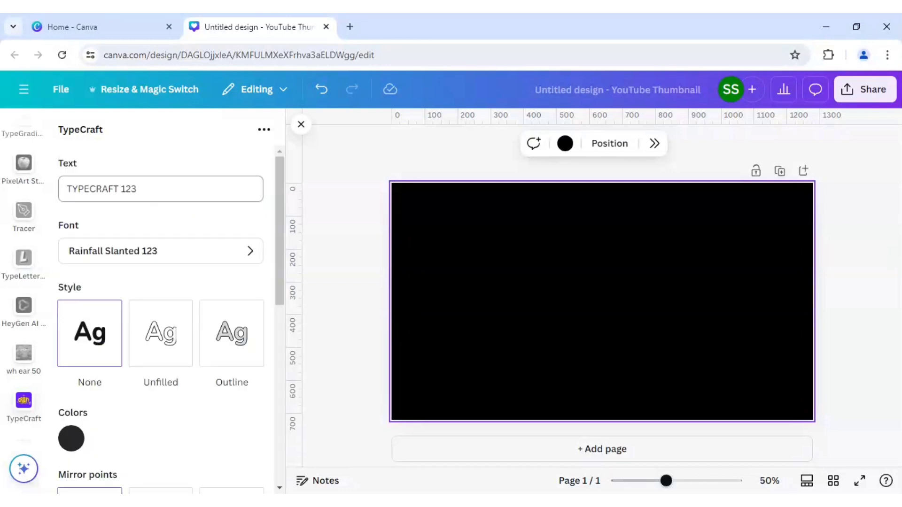
Replace the TypeCraft sample text with the single letter "R".
drag(138, 189, 52, 197)
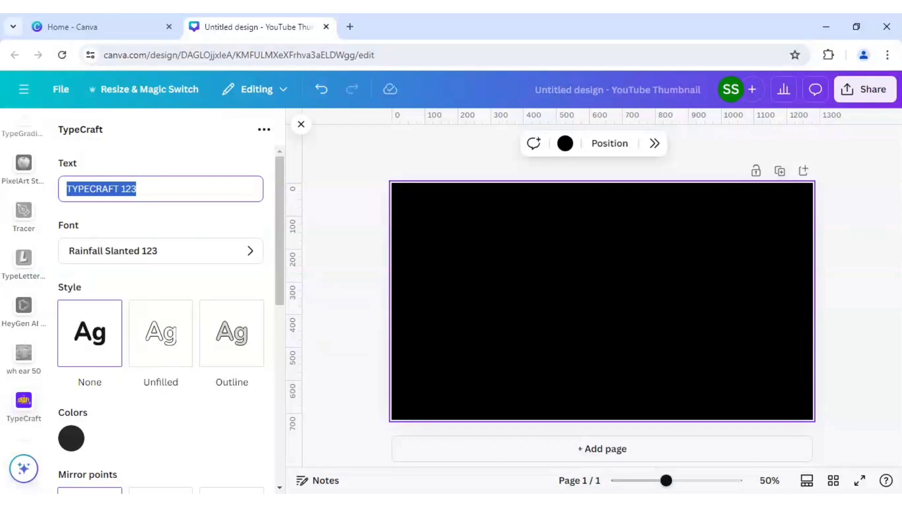
text(R)
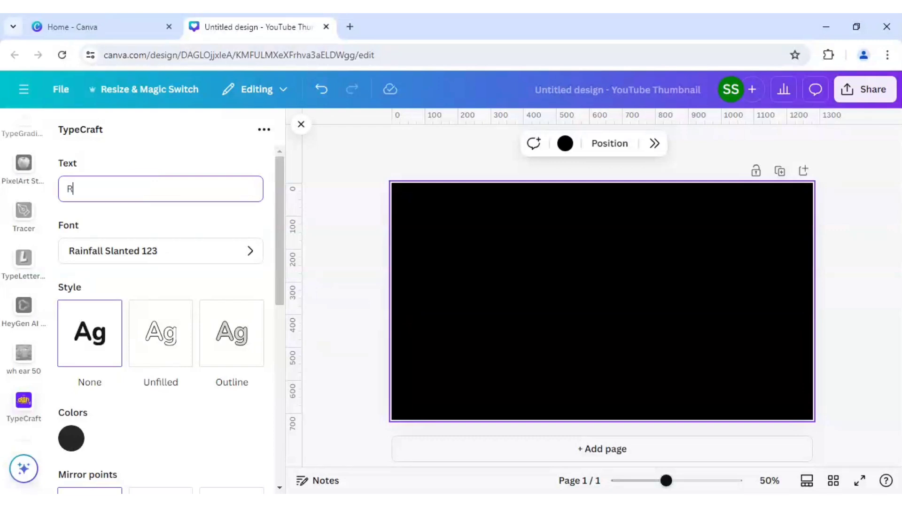
click(135, 283)
Stretch the letter R upward by raising the left, middle and right points of its shape's upper edge.
scroll(134, 284, down, 3)
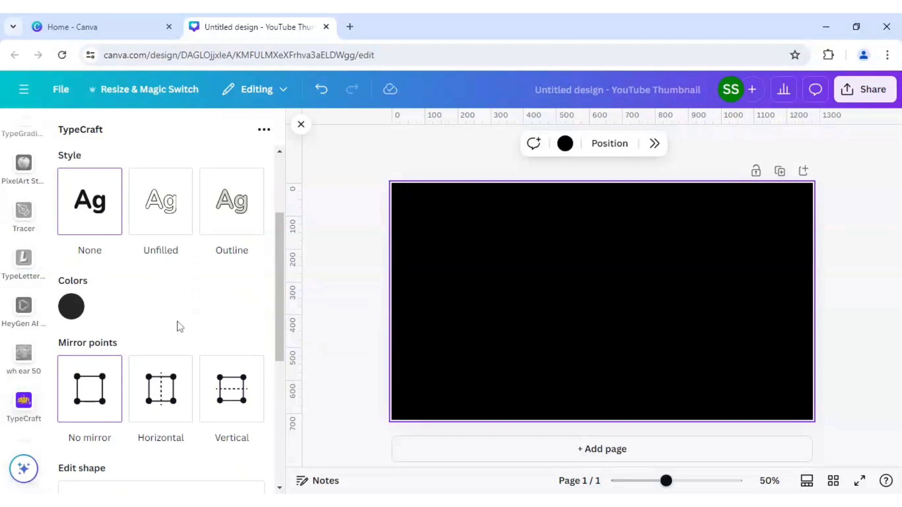
scroll(180, 327, down, 5)
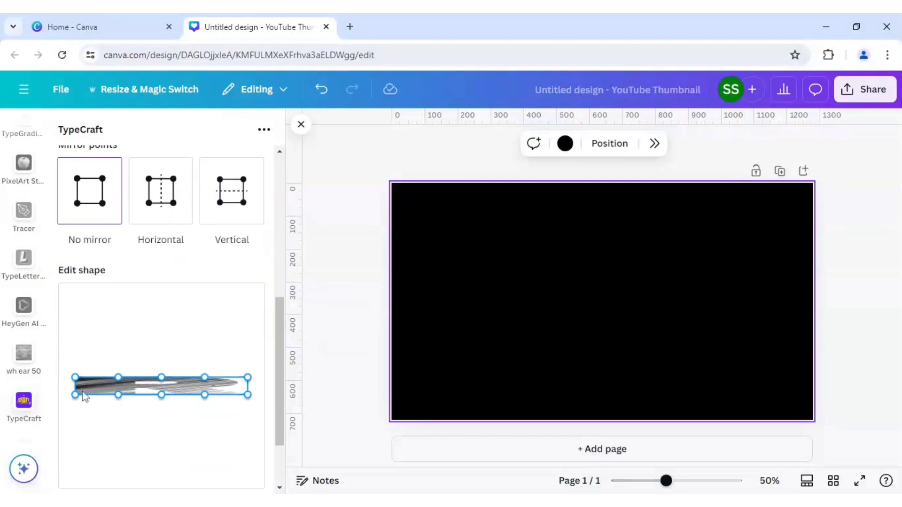
drag(74, 377, 86, 312)
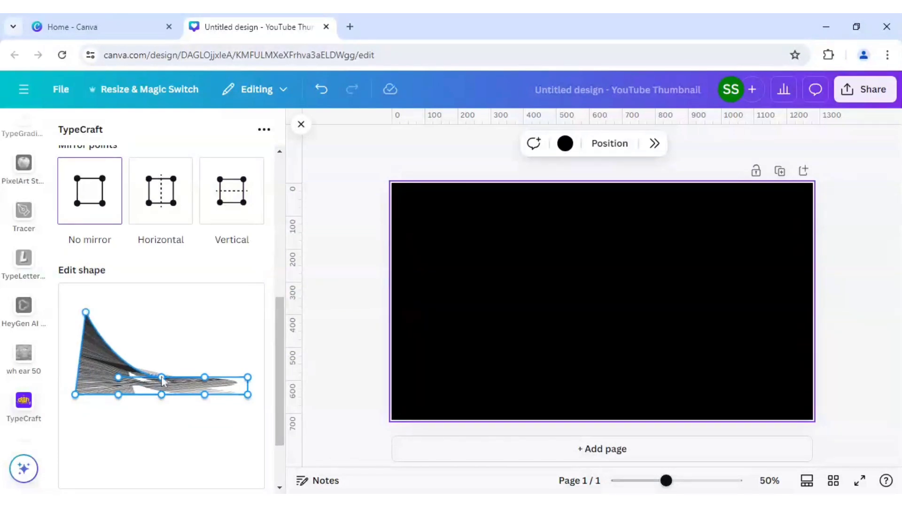
drag(161, 377, 164, 312)
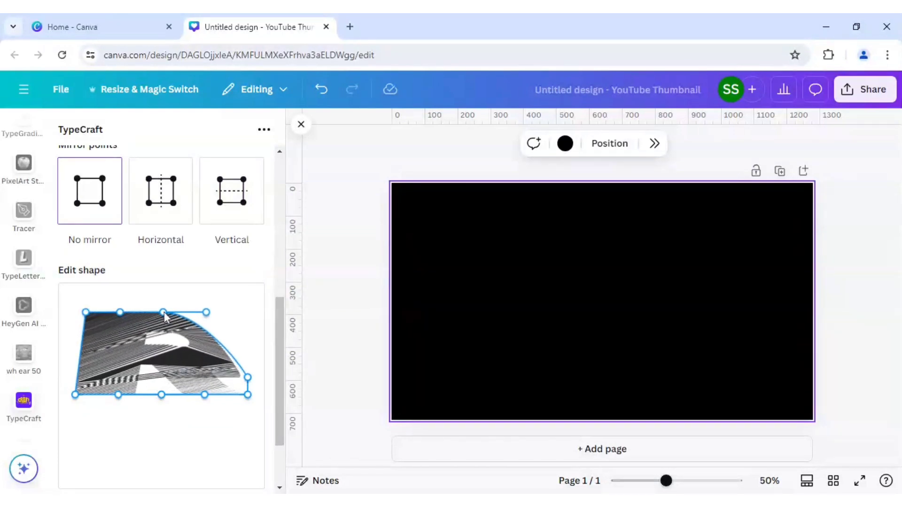
drag(247, 377, 241, 313)
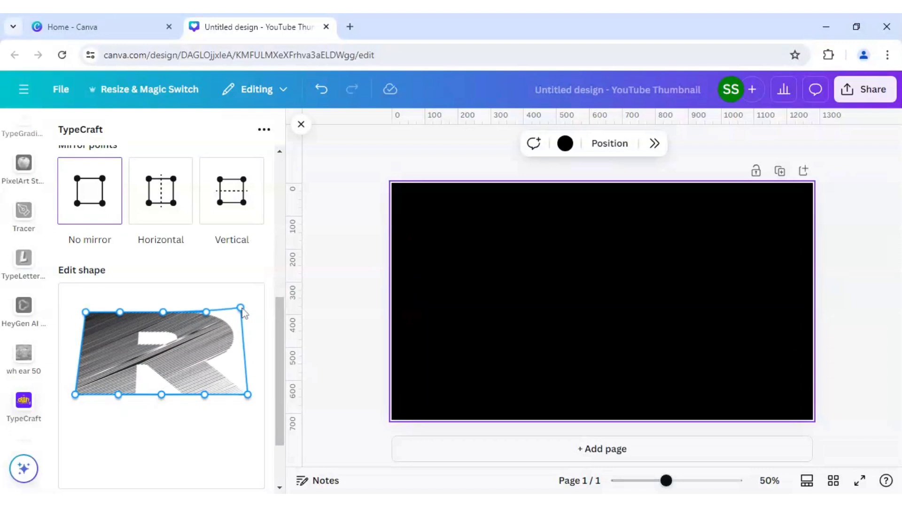
Narrow the letter R by moving the corner points on both sides of its shape inward.
drag(247, 395, 219, 396)
drag(241, 313, 218, 313)
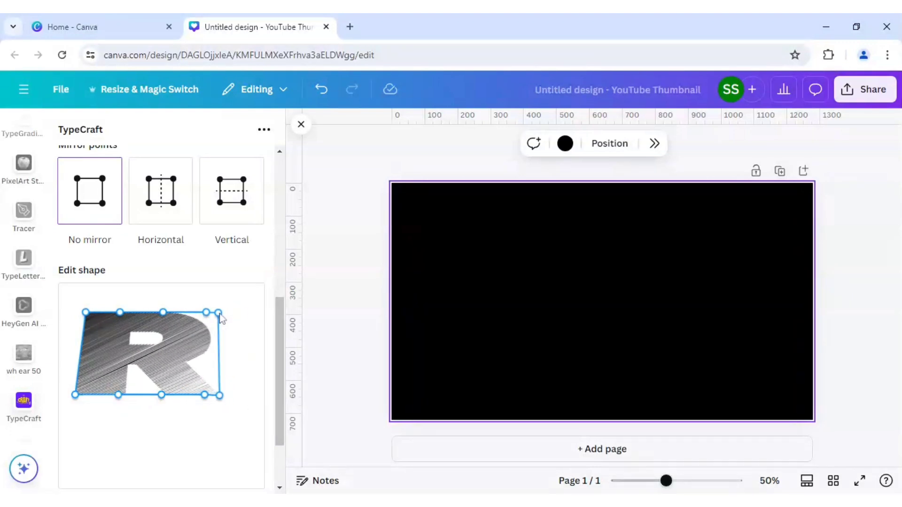
drag(75, 395, 108, 395)
drag(86, 312, 107, 312)
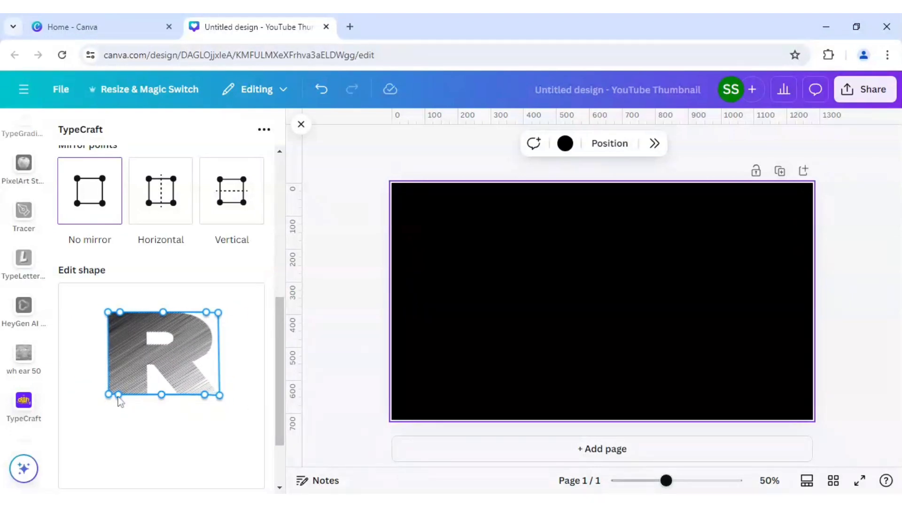
Lower the points along the letter's bottom edge into a straight line, making the R taller and nearly square.
drag(119, 395, 117, 416)
drag(109, 395, 108, 415)
drag(162, 396, 160, 417)
drag(220, 395, 217, 414)
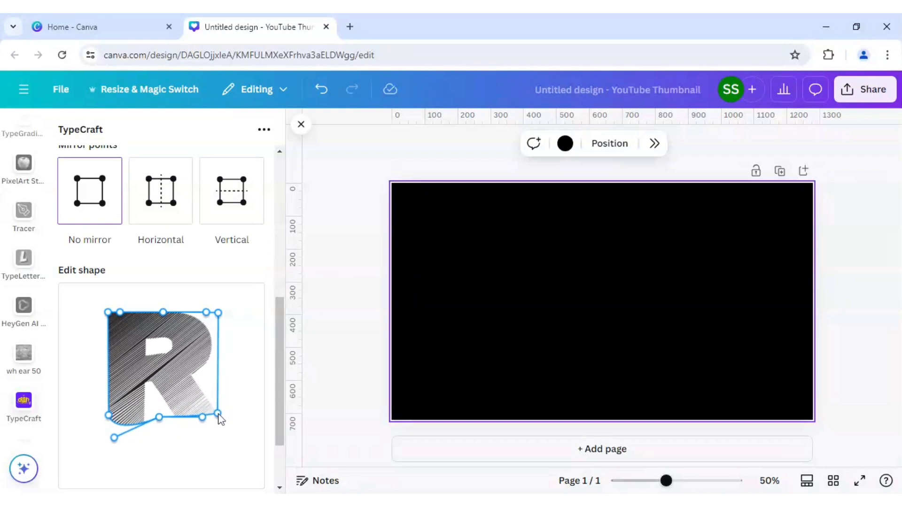
drag(114, 432, 119, 417)
drag(217, 415, 217, 419)
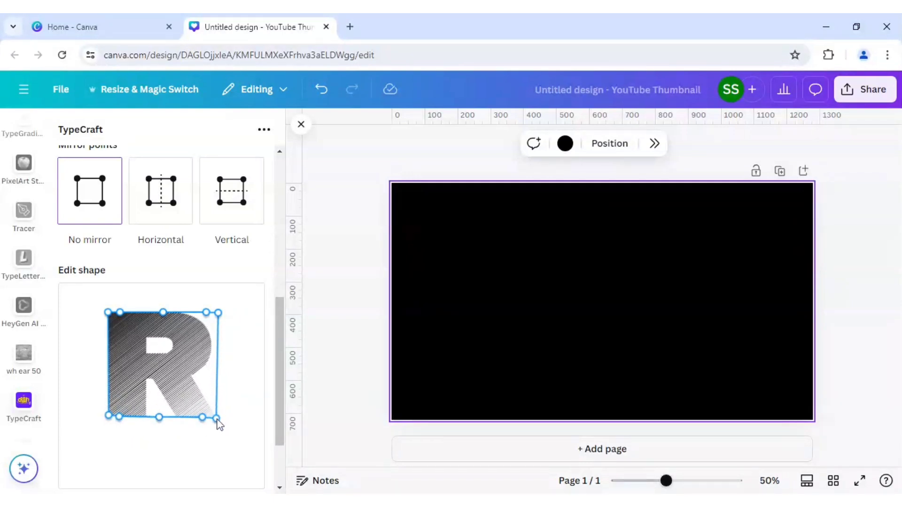
Fine-tune the upper edge points and the lower-left corner of the R's shape to even out its outline.
drag(207, 313, 208, 315)
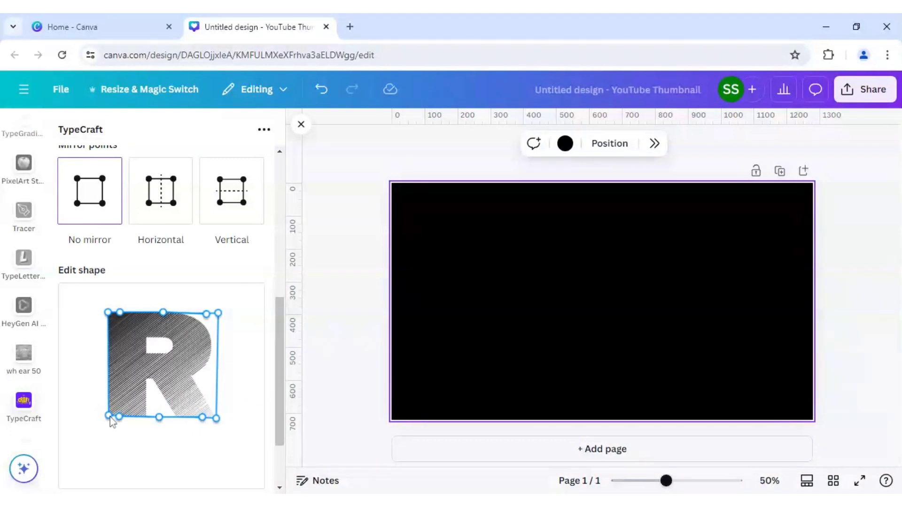
drag(109, 416, 109, 417)
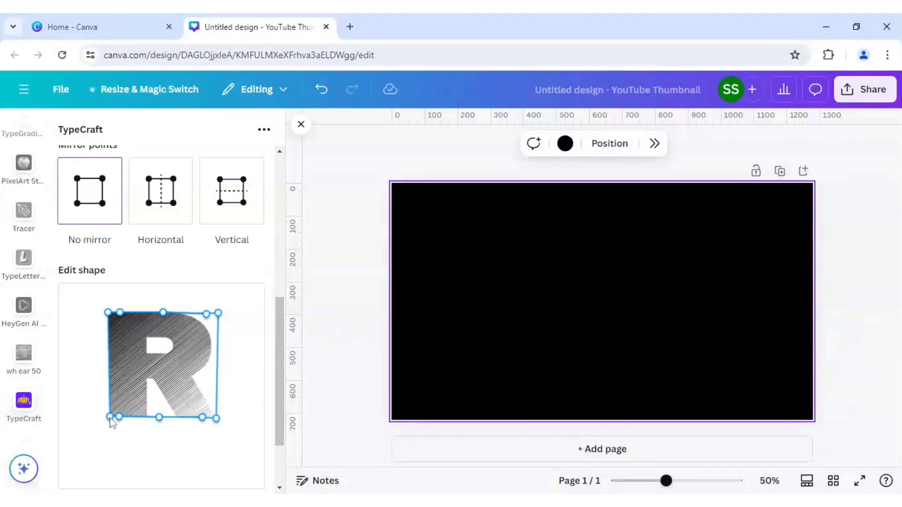
drag(218, 313, 219, 318)
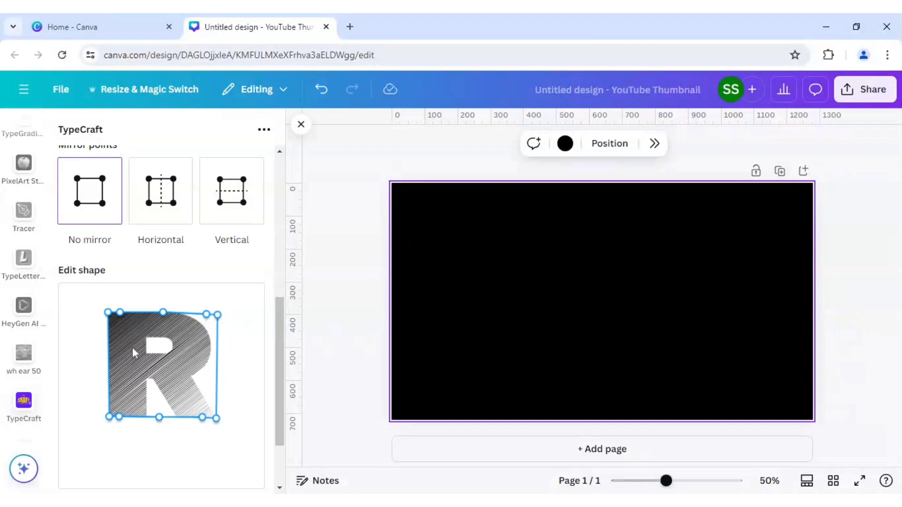
drag(162, 313, 163, 314)
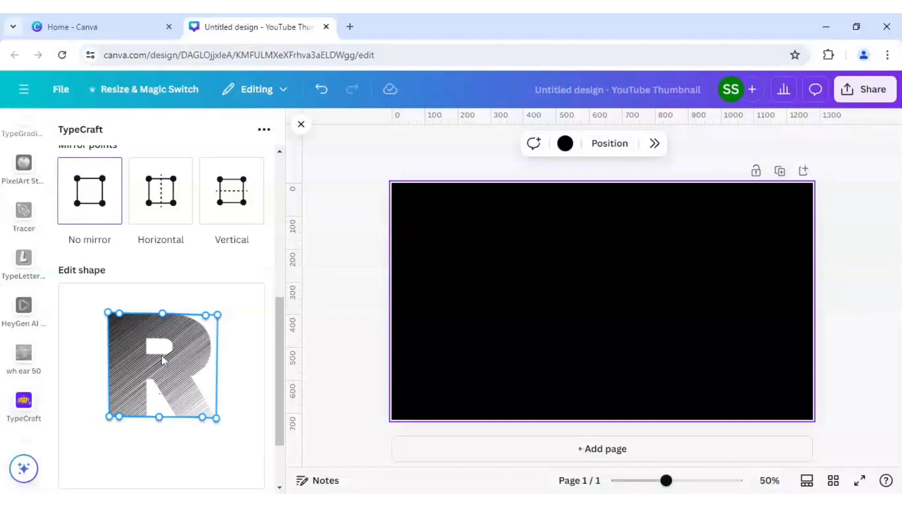
Change the letter's colour to white, #FFFFFF.
scroll(146, 315, up, 3)
click(71, 240)
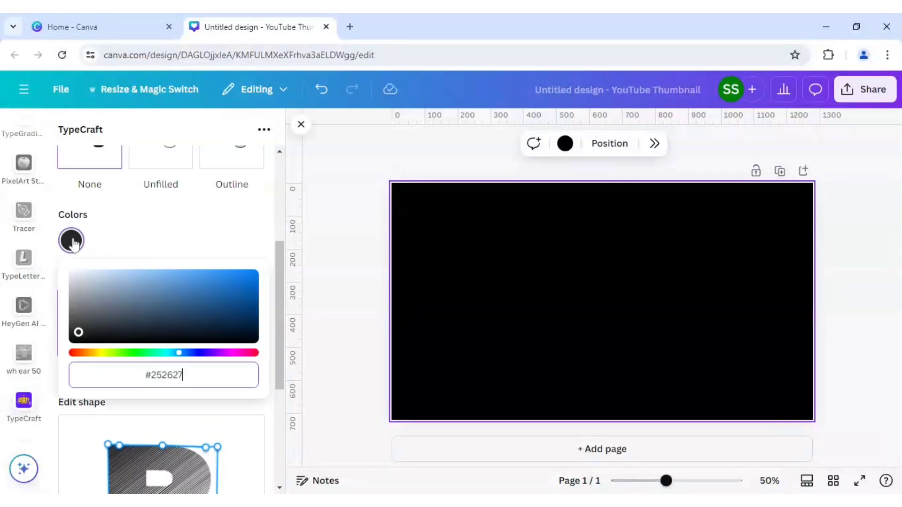
drag(79, 332, 65, 264)
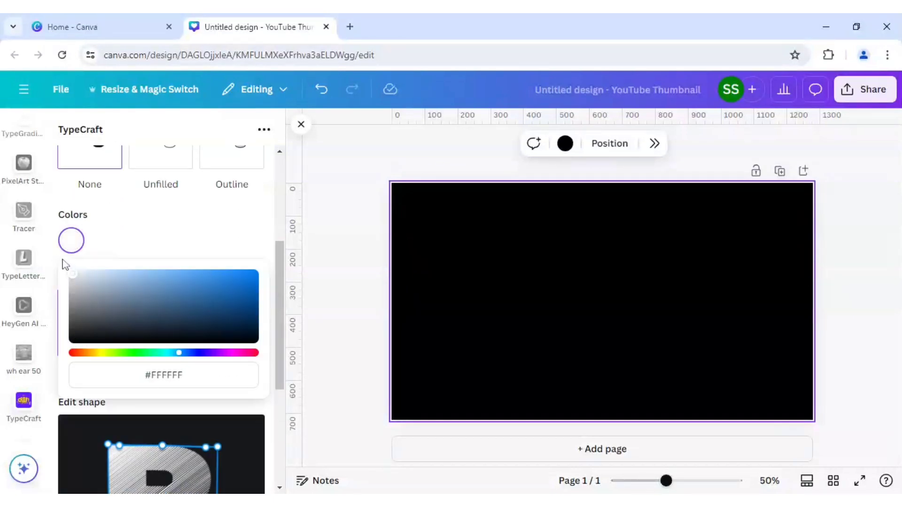
click(150, 254)
Add the white R to the design and place it near the page's left edge, vertically centred.
scroll(148, 263, down, 4)
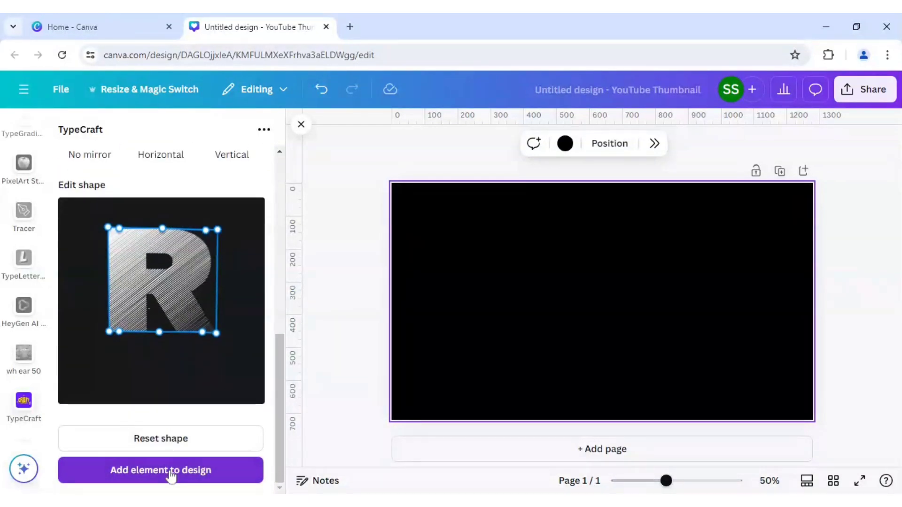
click(171, 472)
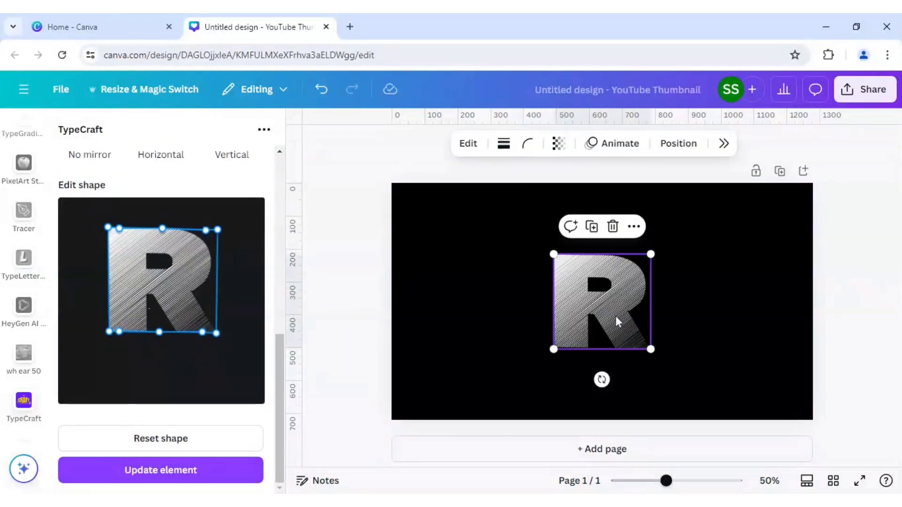
drag(616, 321, 462, 314)
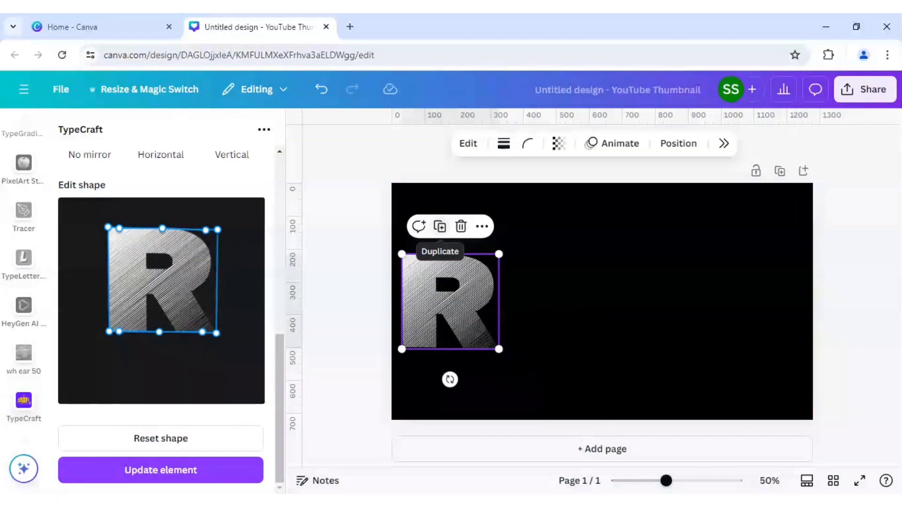
Duplicate the R three times and line the copies up in one evenly spaced row across the page.
click(438, 227)
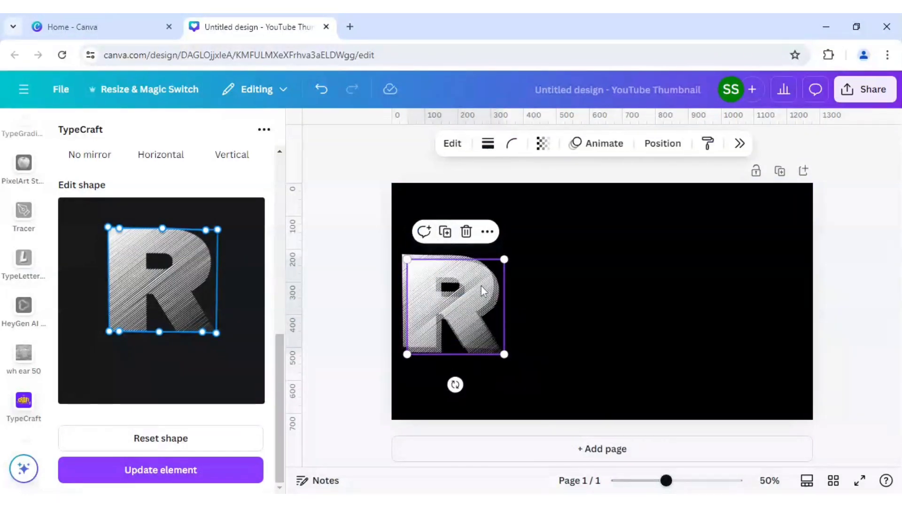
drag(452, 281, 535, 282)
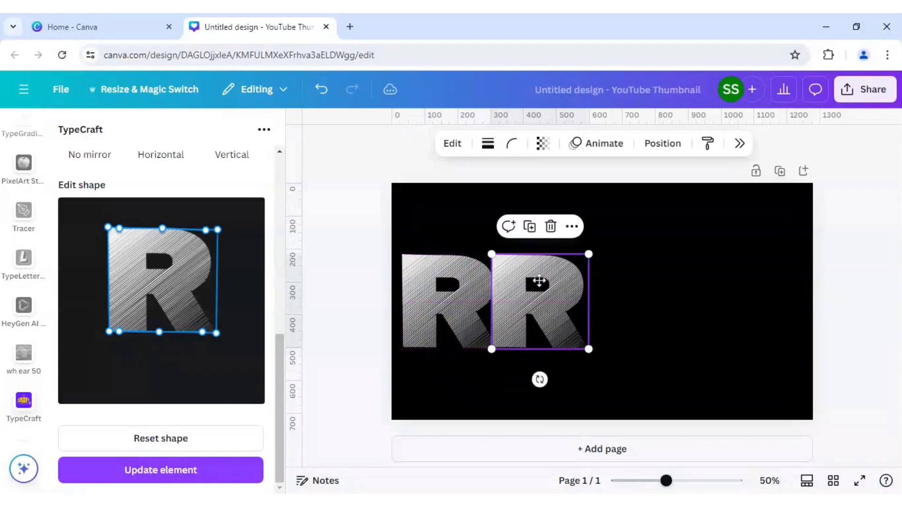
click(526, 227)
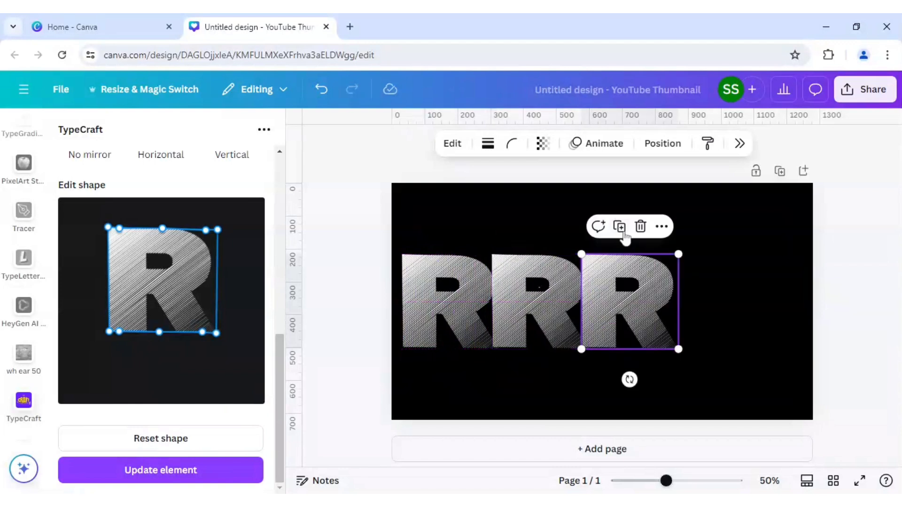
click(619, 227)
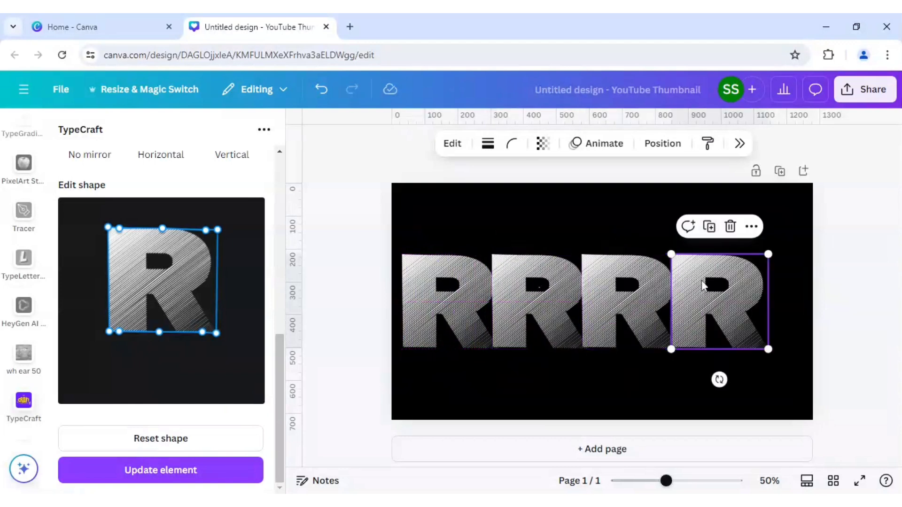
Add a fifth R to the row and change the second R's text to A.
click(709, 227)
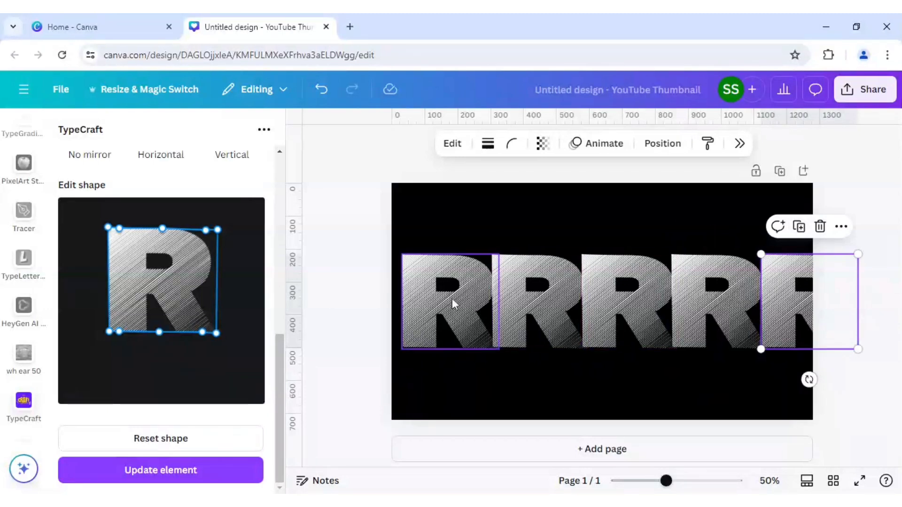
click(514, 305)
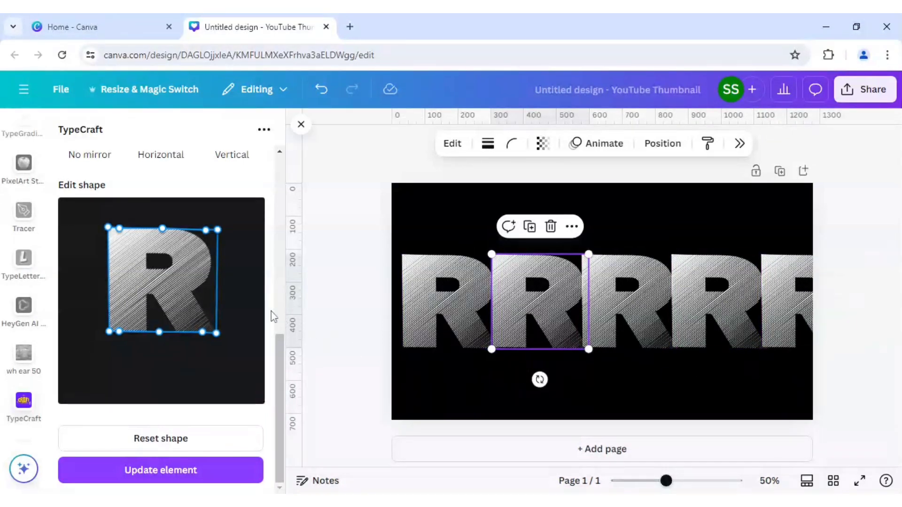
scroll(252, 312, up, 6)
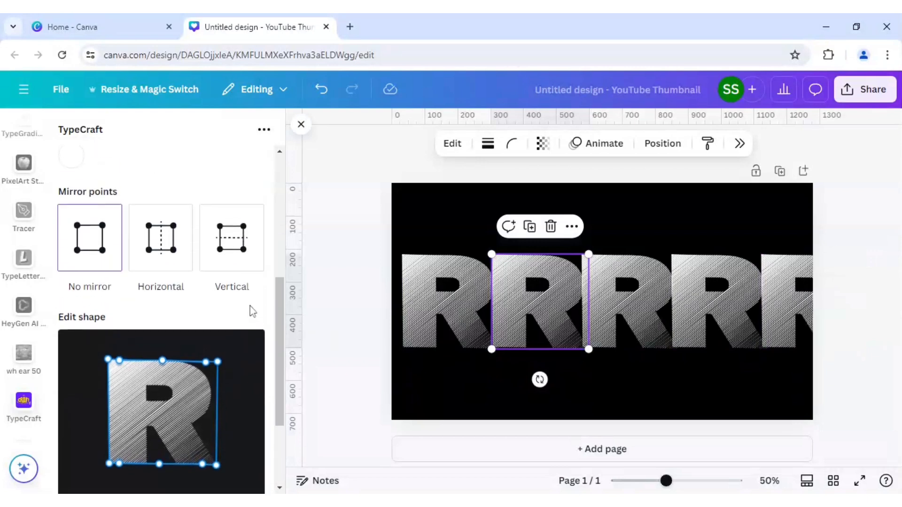
drag(87, 172, 57, 179)
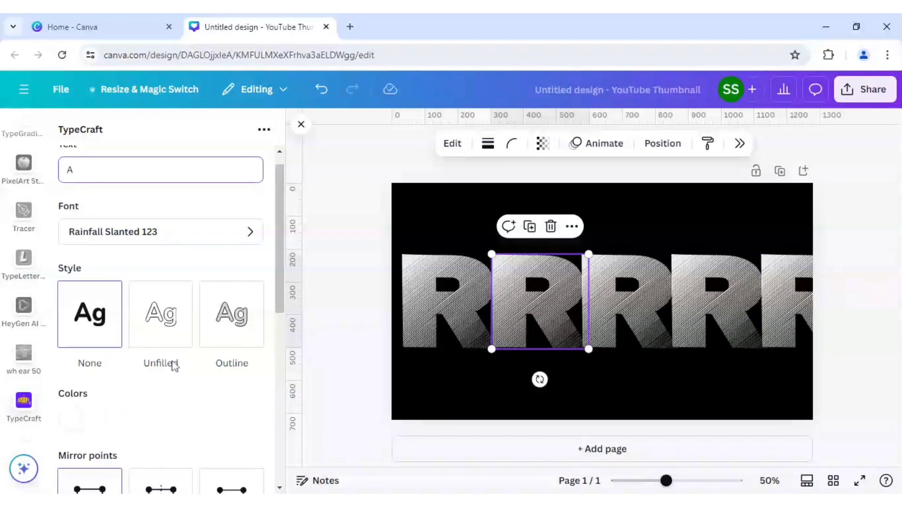
scroll(174, 366, down, 8)
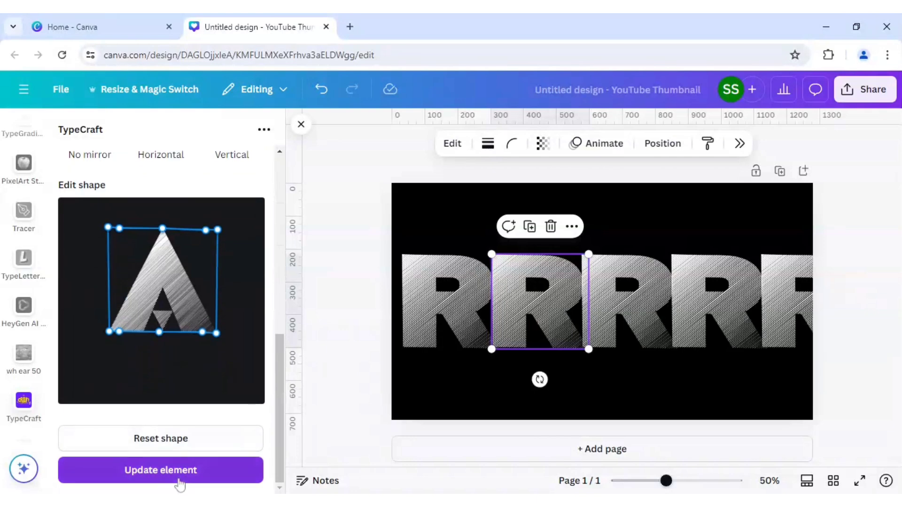
click(179, 484)
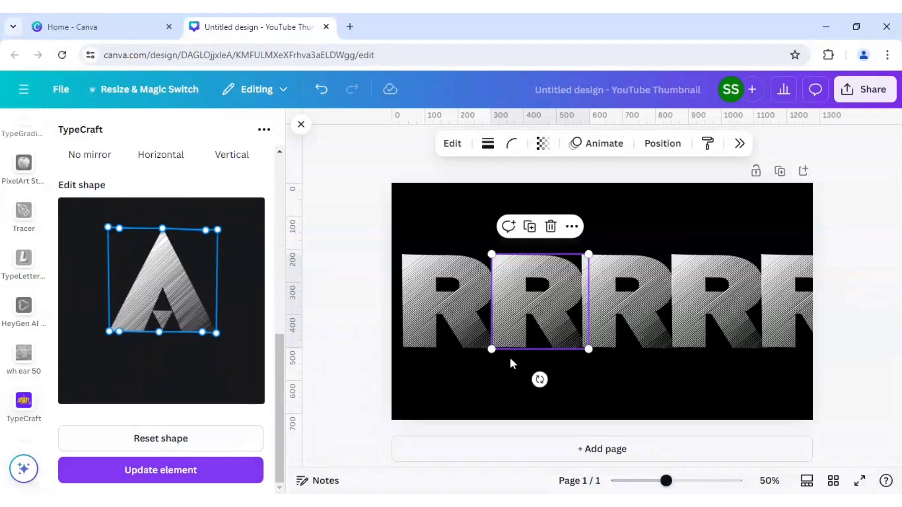
Change the third letter in the row to I and update it on the page.
click(596, 330)
scroll(193, 375, up, 8)
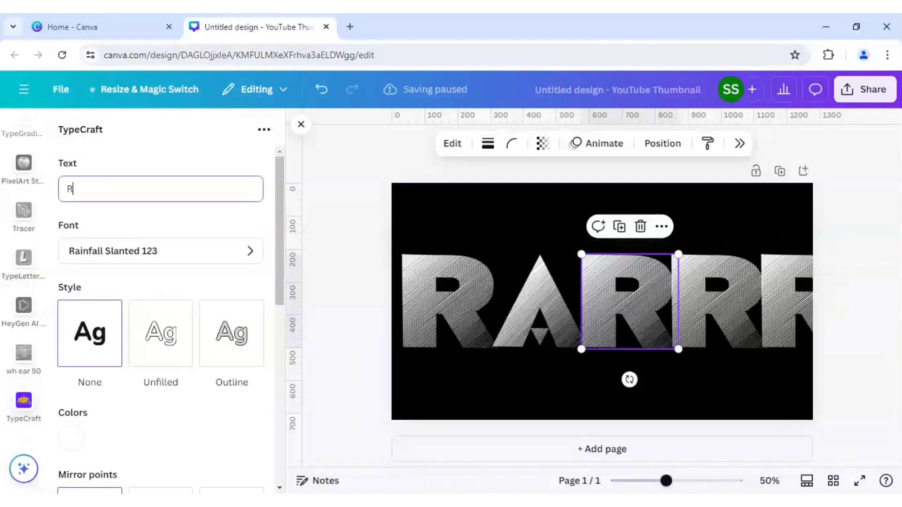
key(BackSpace)
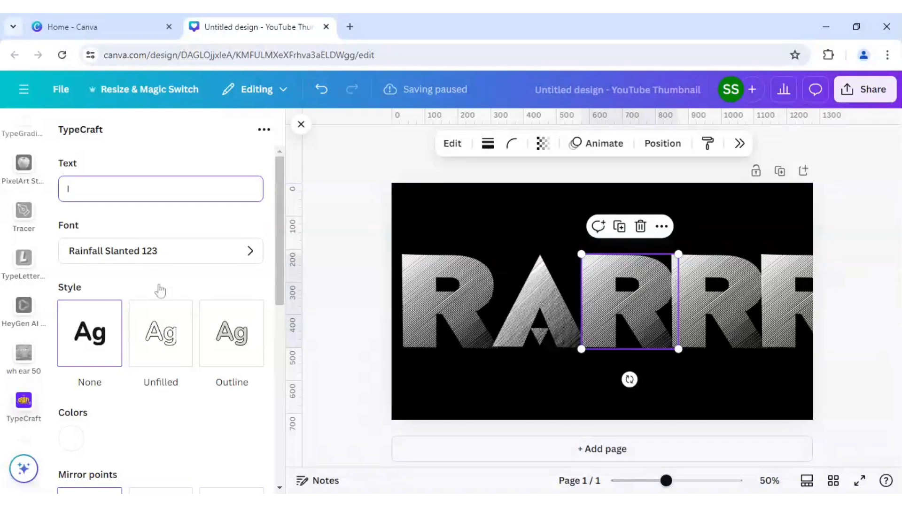
scroll(165, 286, down, 8)
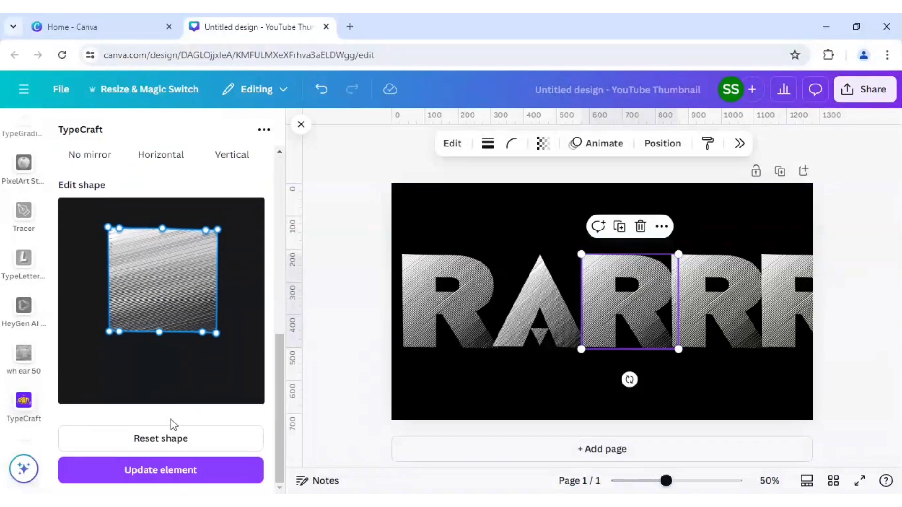
click(172, 471)
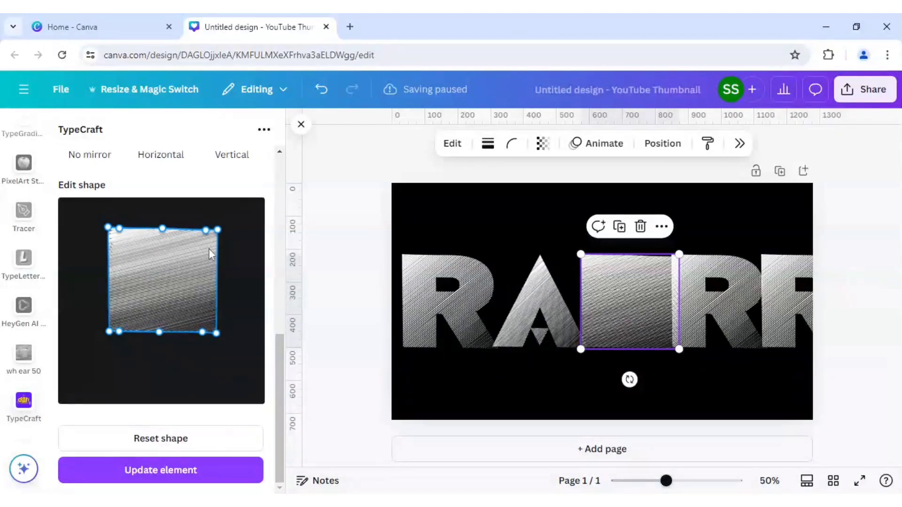
Change the fourth letter in the row to N and update it on the page.
click(699, 332)
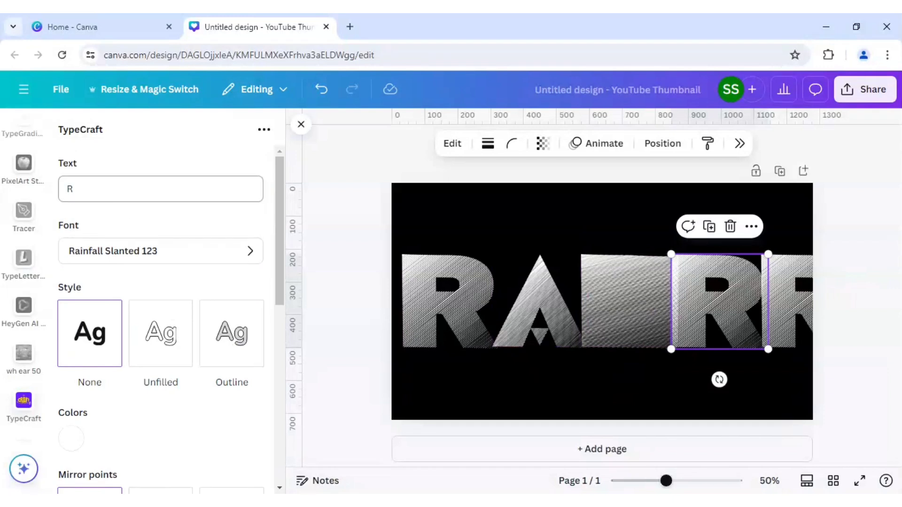
text(N)
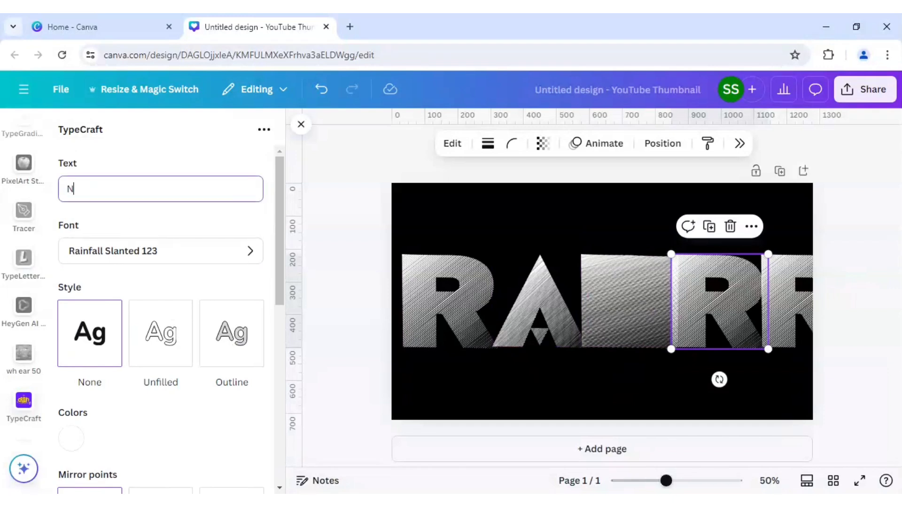
scroll(140, 288, down, 7)
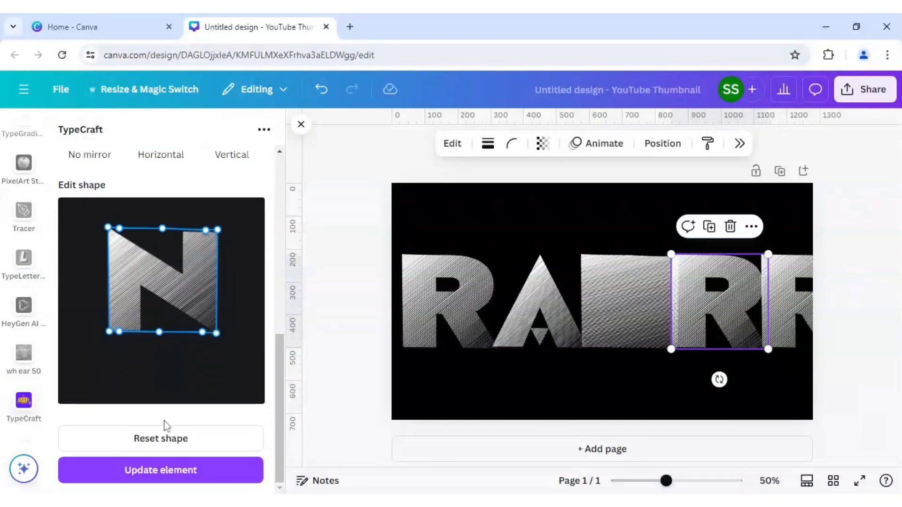
click(177, 470)
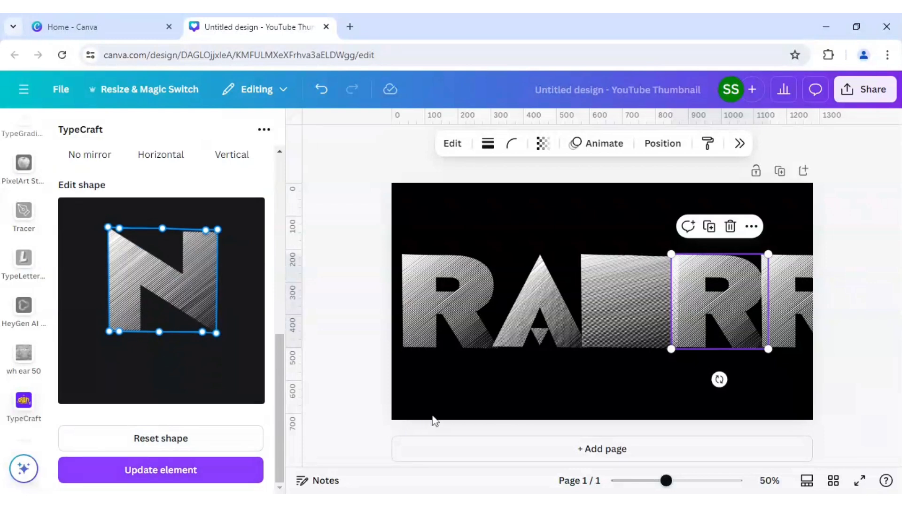
Change the fifth letter in the row to B and update it on the page.
click(794, 331)
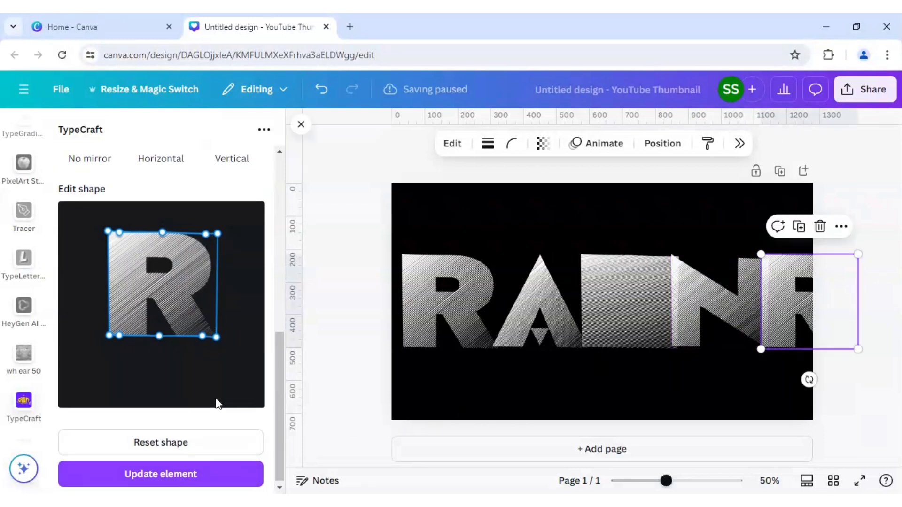
click(92, 199)
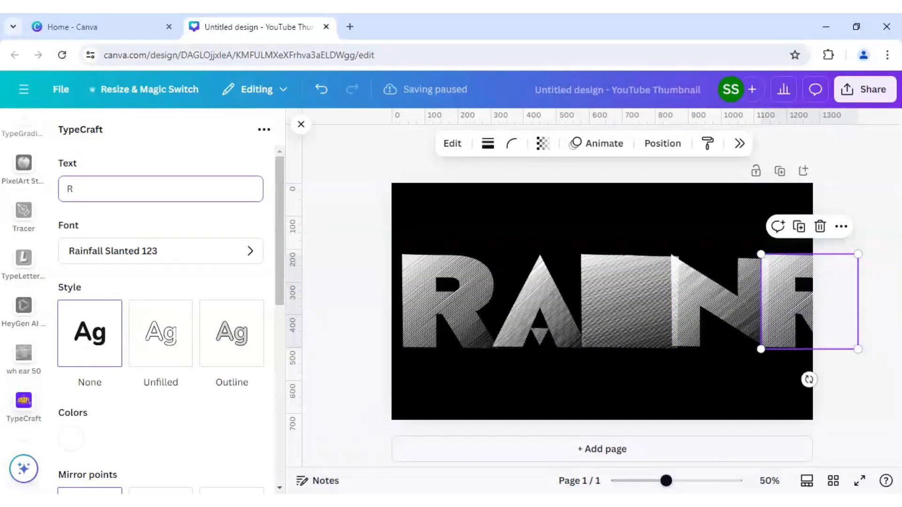
key(BackSpace)
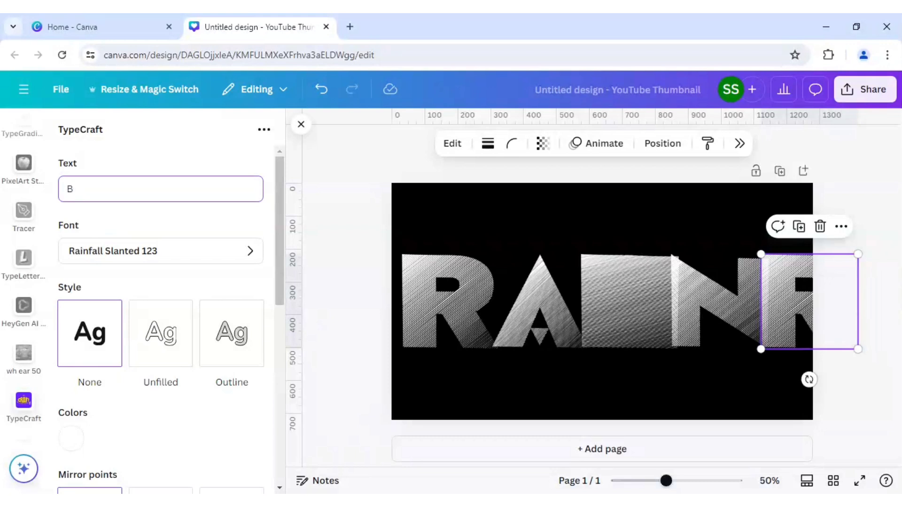
scroll(151, 277, down, 6)
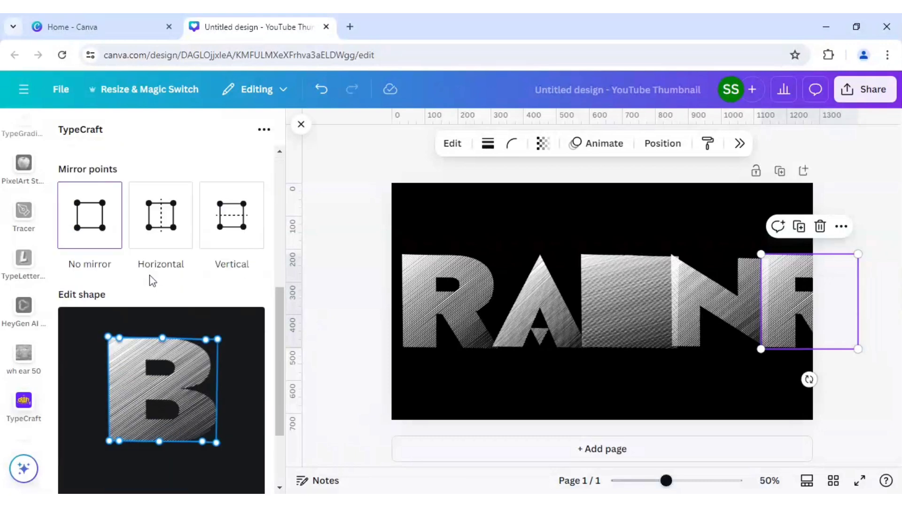
click(182, 471)
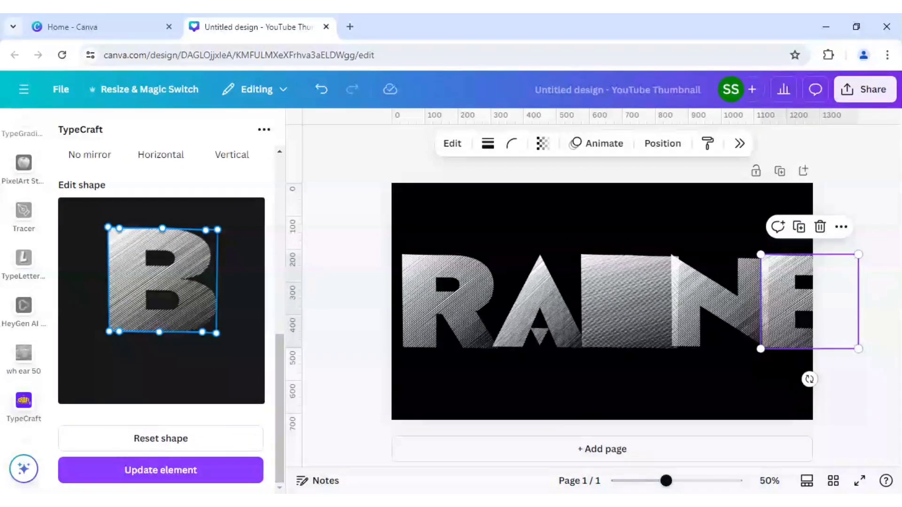
Reshape the square-looking I into a slim upright bar by pulling its right-hand shape points inward, and update it on the page.
click(646, 311)
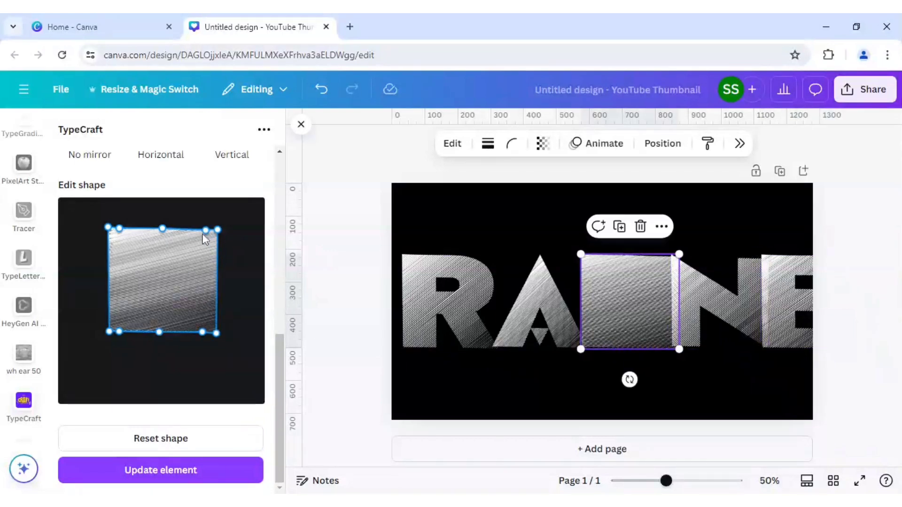
drag(205, 230, 146, 230)
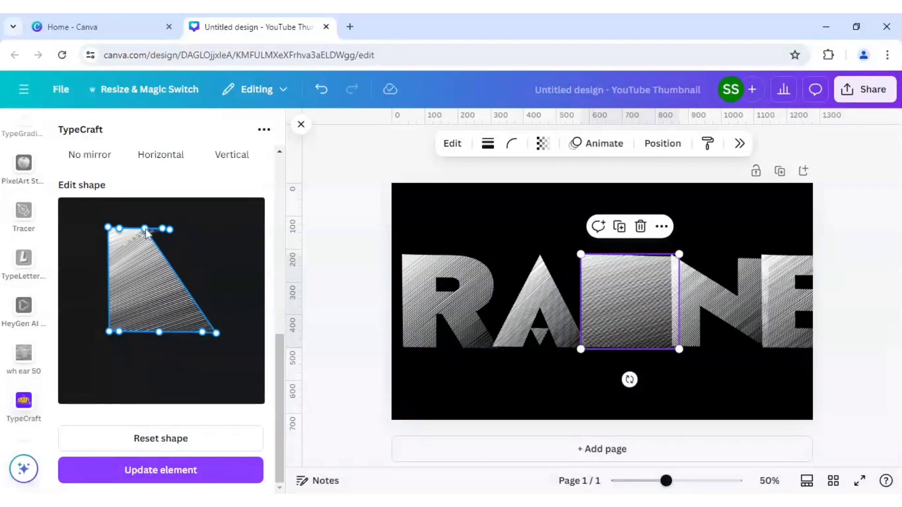
drag(216, 334, 158, 332)
drag(136, 337, 144, 334)
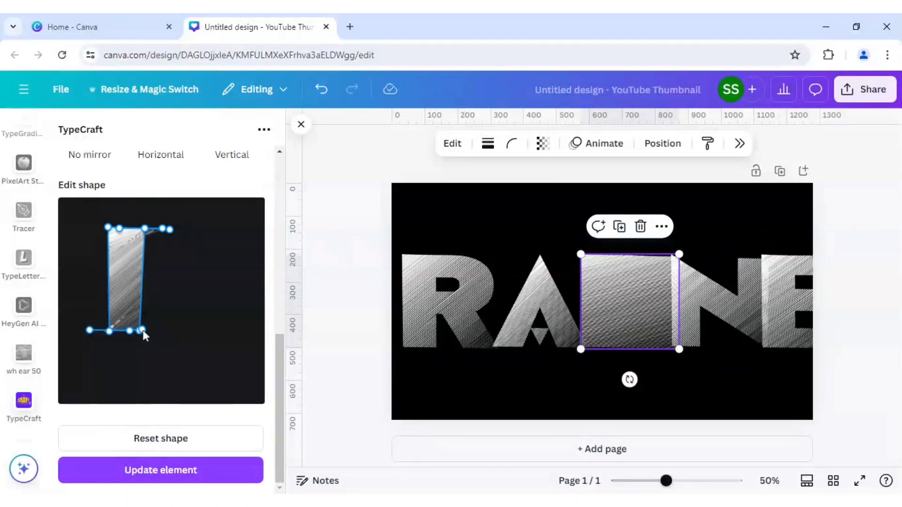
drag(162, 235, 143, 230)
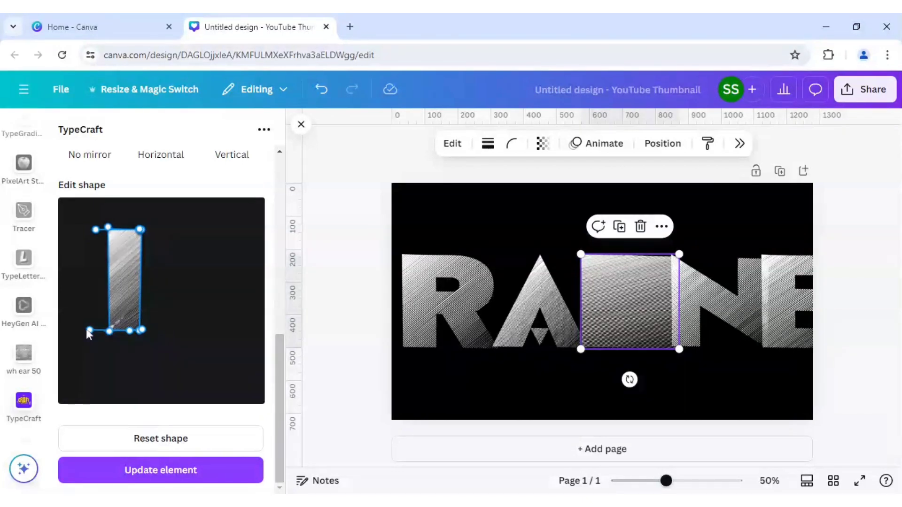
drag(90, 331, 104, 334)
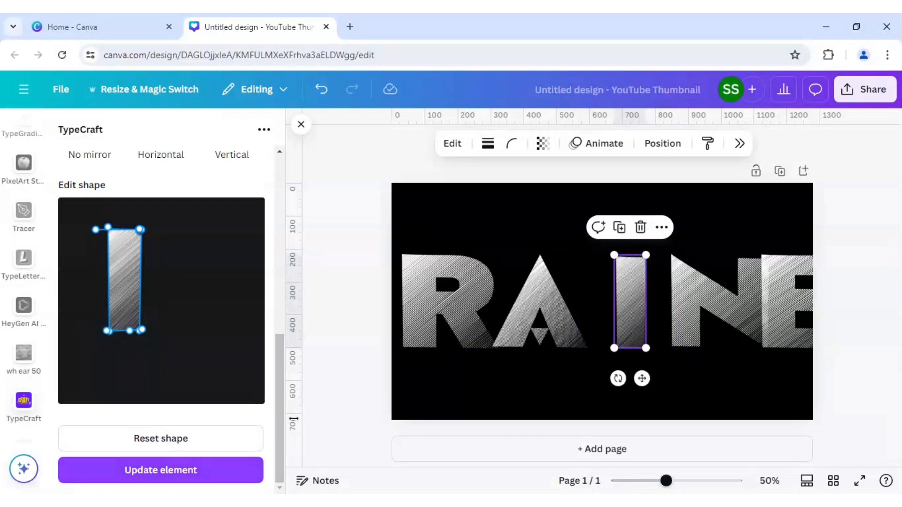
Reposition the A, I, N and B so that the letters RAINB are evenly spaced around the narrowed I.
drag(642, 379, 621, 380)
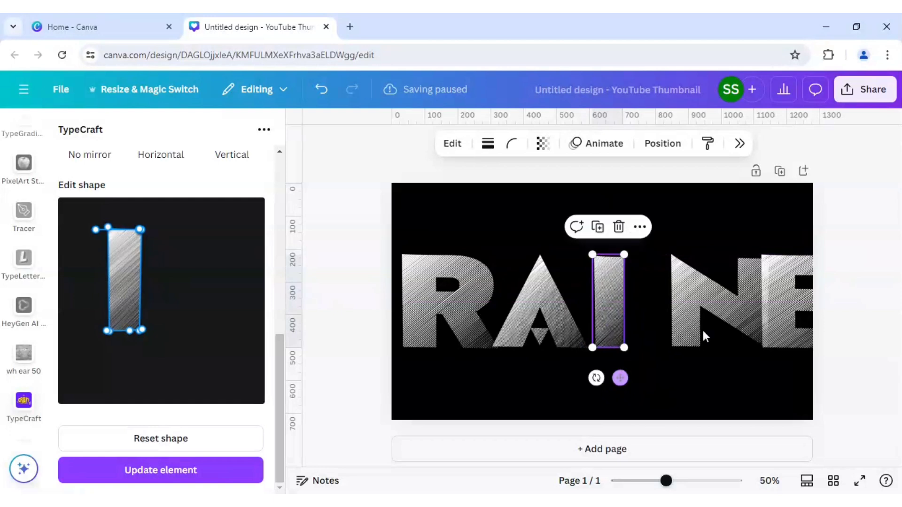
click(703, 336)
drag(707, 319, 670, 316)
click(791, 322)
drag(791, 322, 775, 320)
drag(509, 331, 547, 333)
click(613, 318)
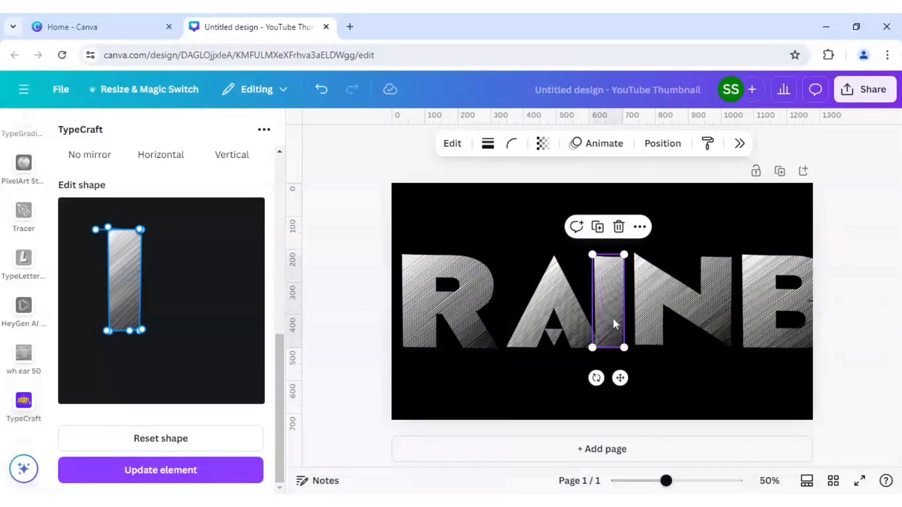
drag(613, 318, 624, 319)
drag(682, 317, 687, 316)
click(782, 310)
drag(779, 314, 789, 316)
Scale all five letters down together to about 60% of the page width and place them near the page's left edge, vertically centred.
key(ctrl+a)
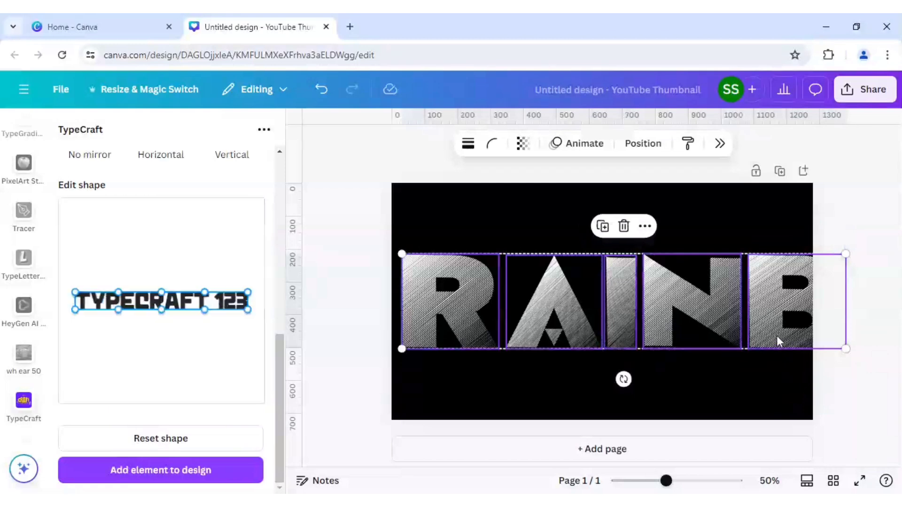
drag(847, 253, 657, 292)
drag(571, 317, 572, 306)
click(407, 371)
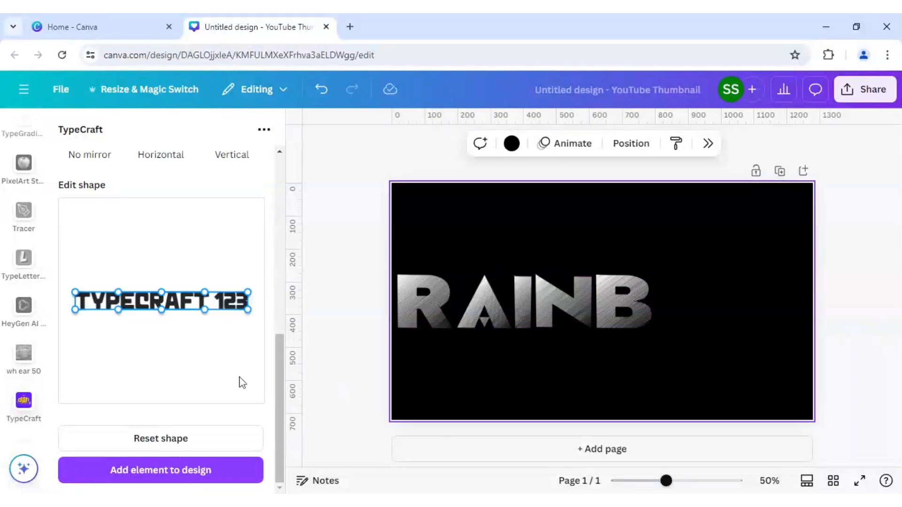
Duplicate the B twice and line the copies up after it in the same row.
click(624, 319)
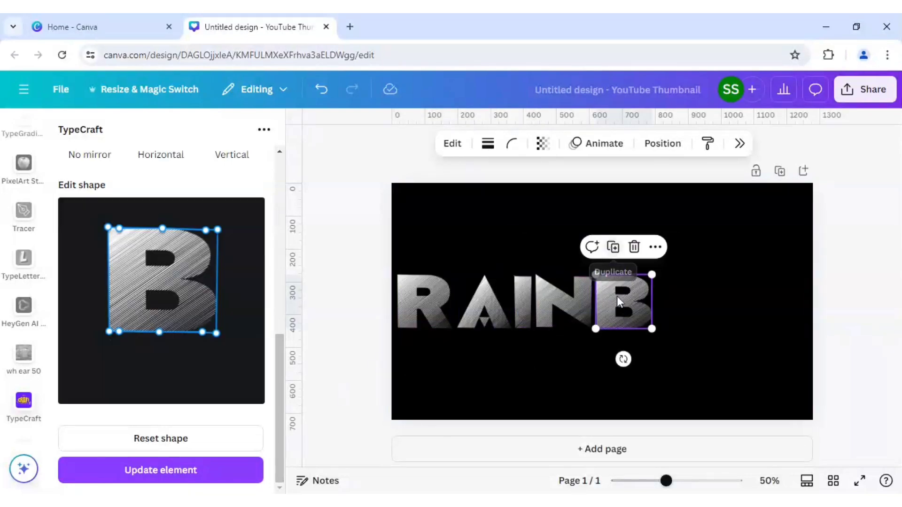
click(612, 247)
drag(664, 303, 684, 303)
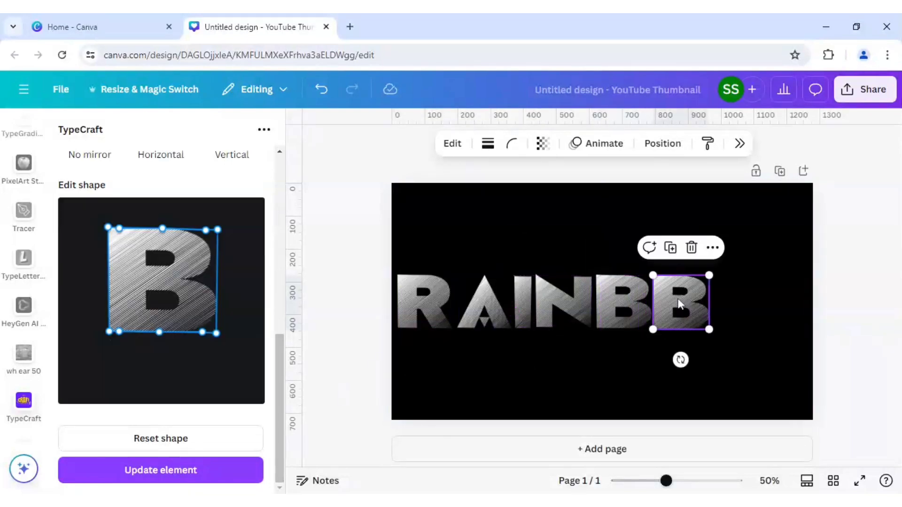
click(670, 247)
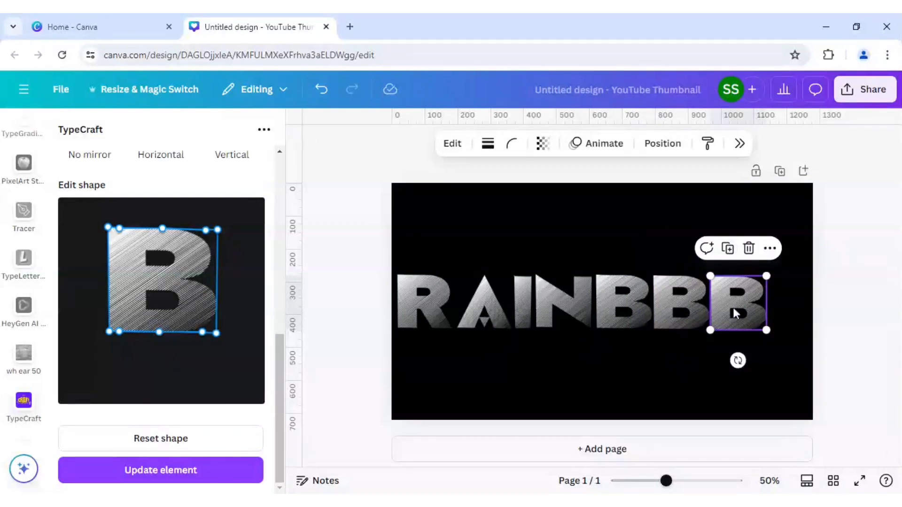
click(486, 374)
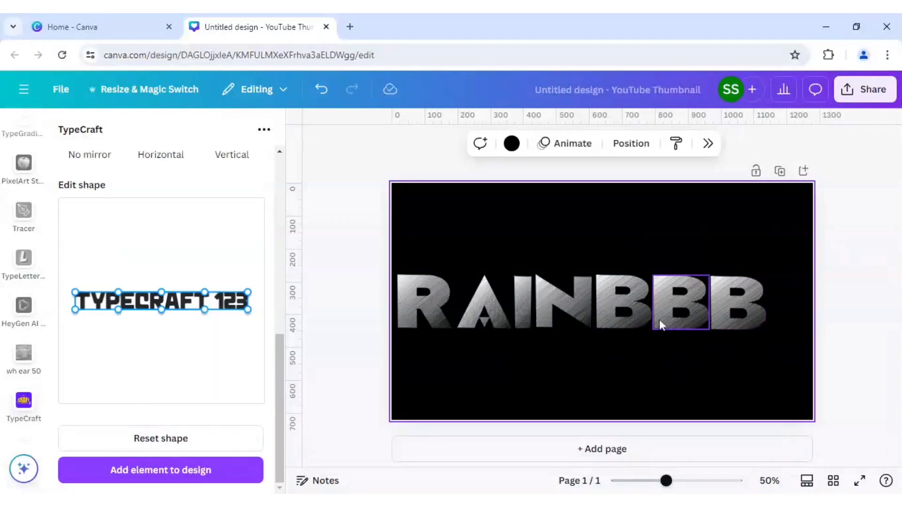
Change the first copied B to O and update it on the page.
click(658, 319)
scroll(230, 364, up, 5)
scroll(230, 364, up, 4)
click(167, 188)
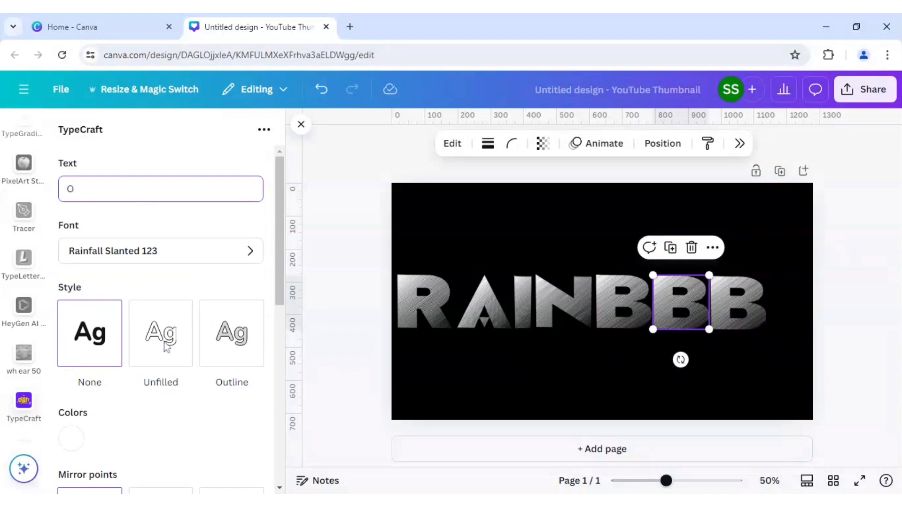
text(O)
scroll(167, 348, down, 6)
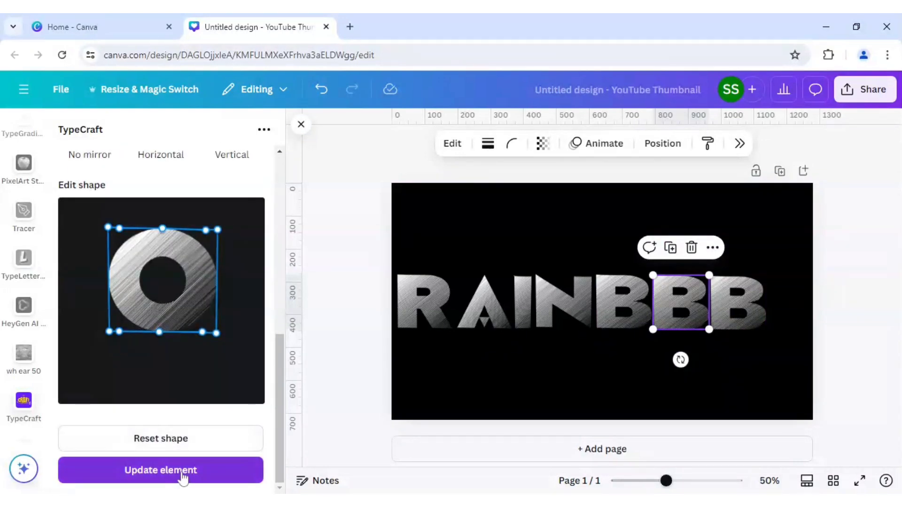
click(182, 478)
Change the last copied B in the row to W and update it on the page.
click(735, 316)
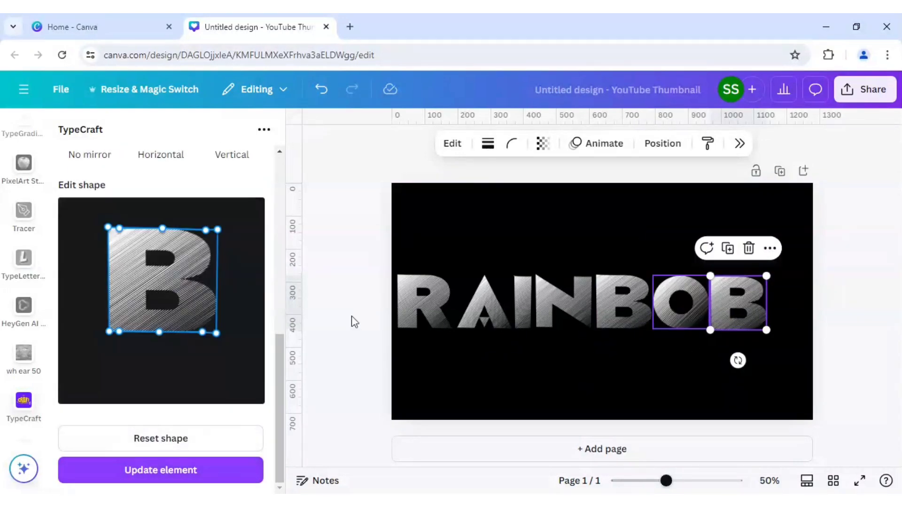
scroll(218, 318, up, 6)
click(160, 189)
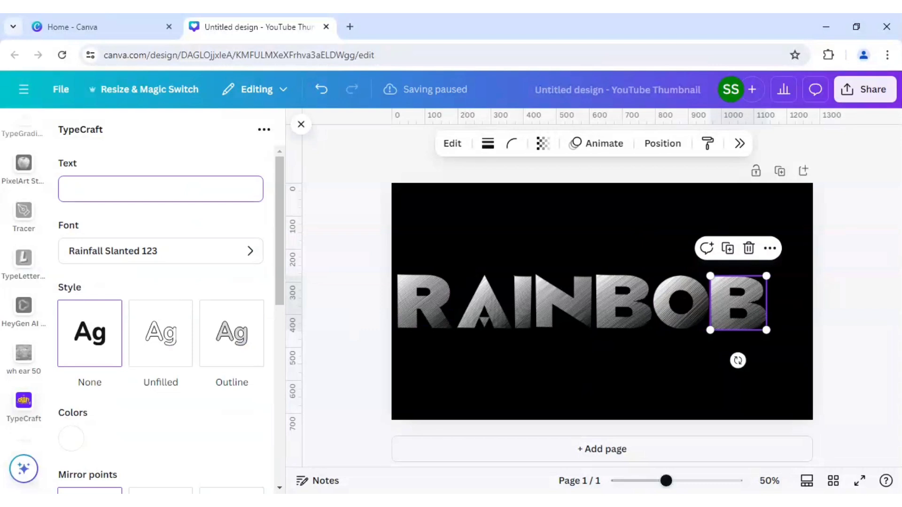
text(W)
scroll(169, 280, down, 6)
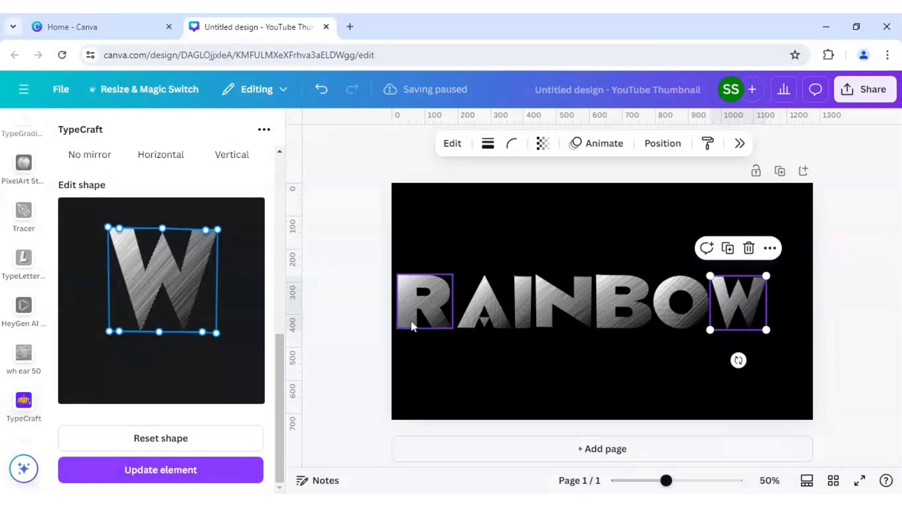
Enlarge all seven RAINBOW letters together to about 93% of the page width and centre them on the page.
click(453, 358)
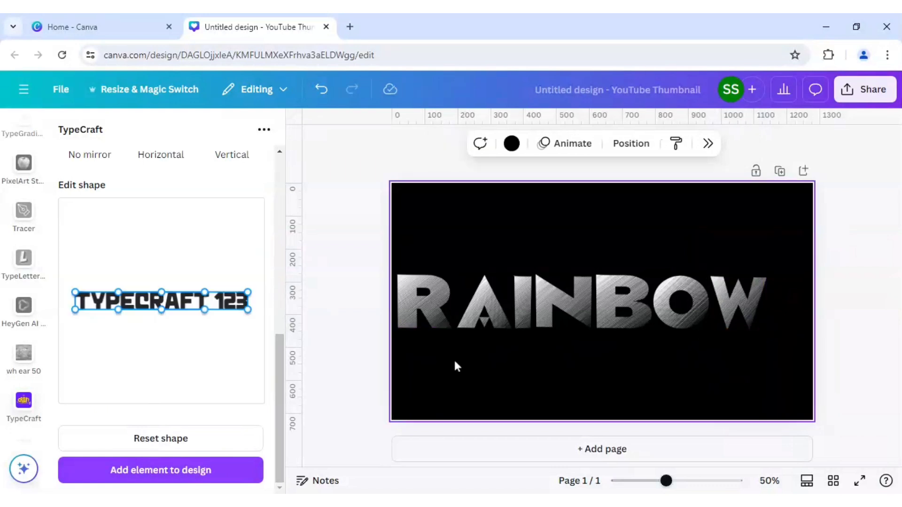
click(432, 324)
key(ctrl+a)
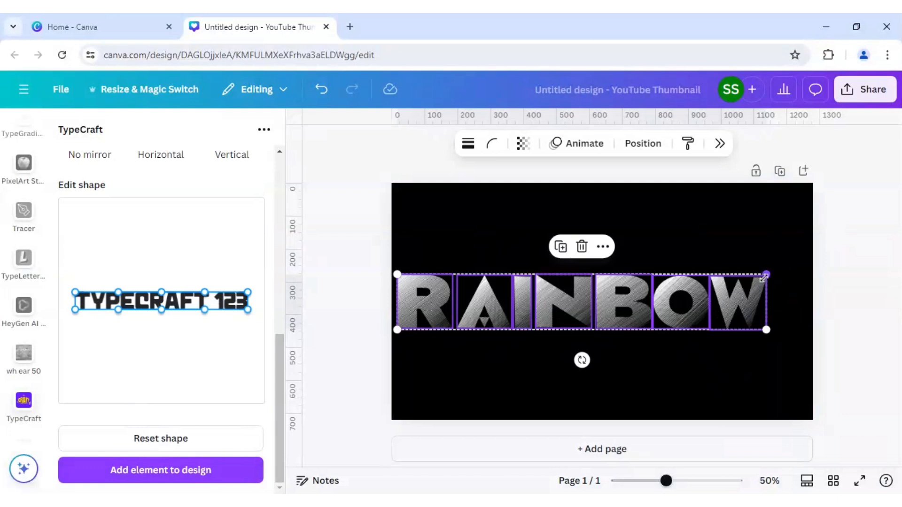
drag(763, 278, 788, 270)
drag(661, 300, 668, 299)
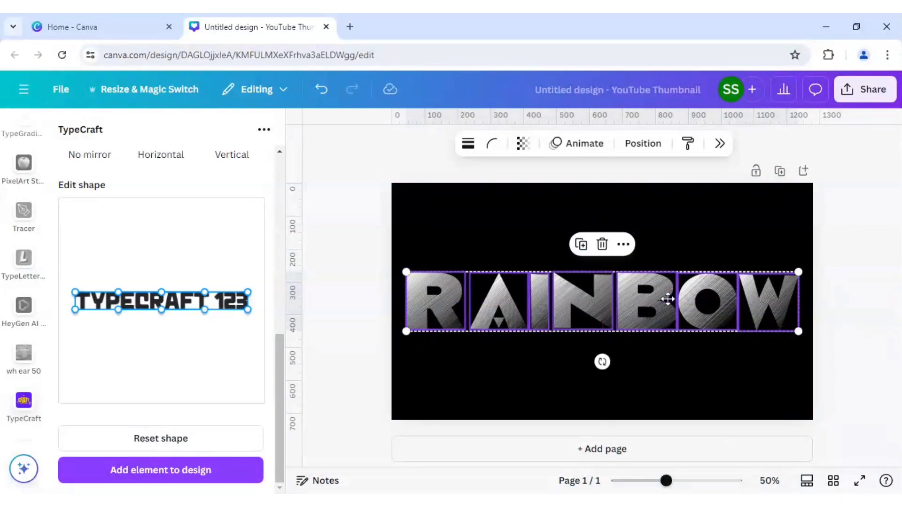
click(341, 325)
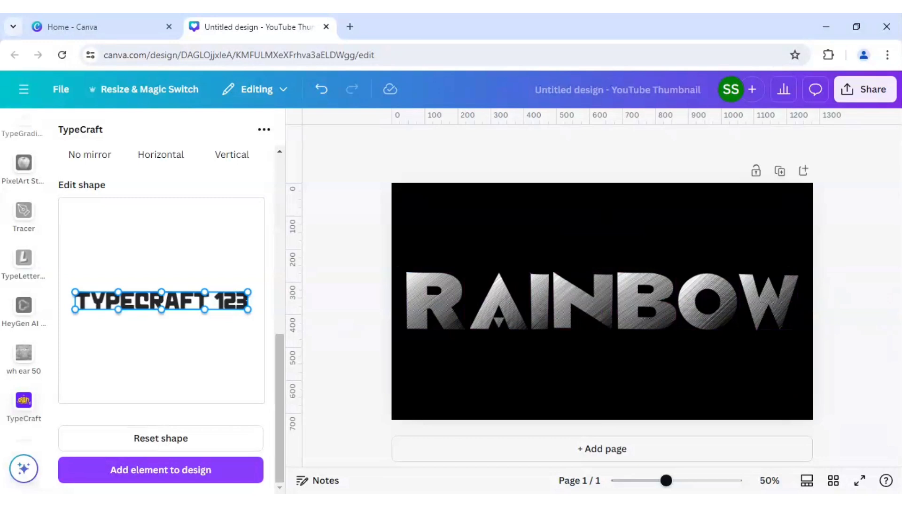
Recolour the letter R to the blue-violet #4D09F1 and update it on the page.
click(446, 311)
scroll(193, 355, up, 8)
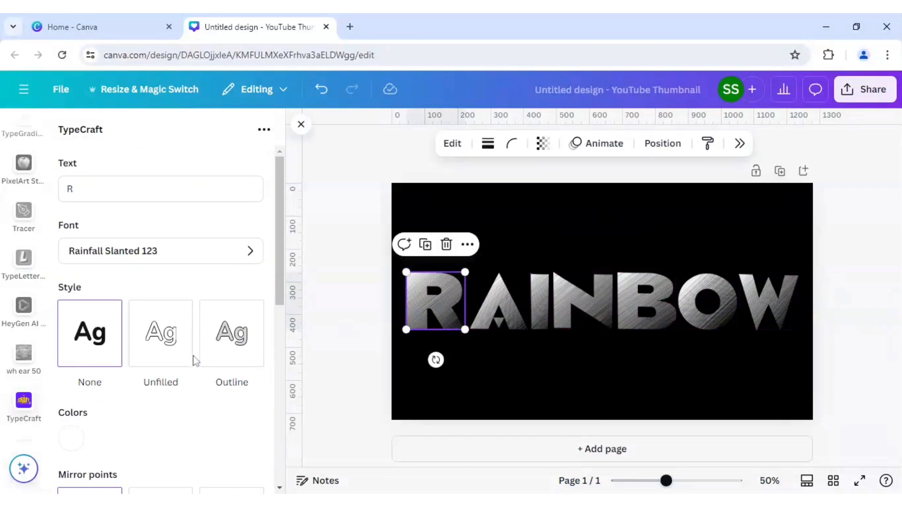
scroll(123, 311, down, 4)
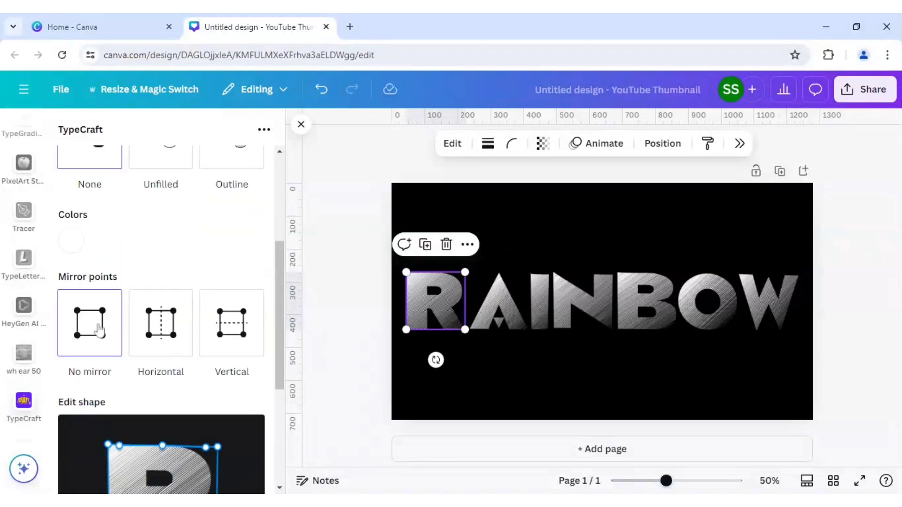
click(69, 242)
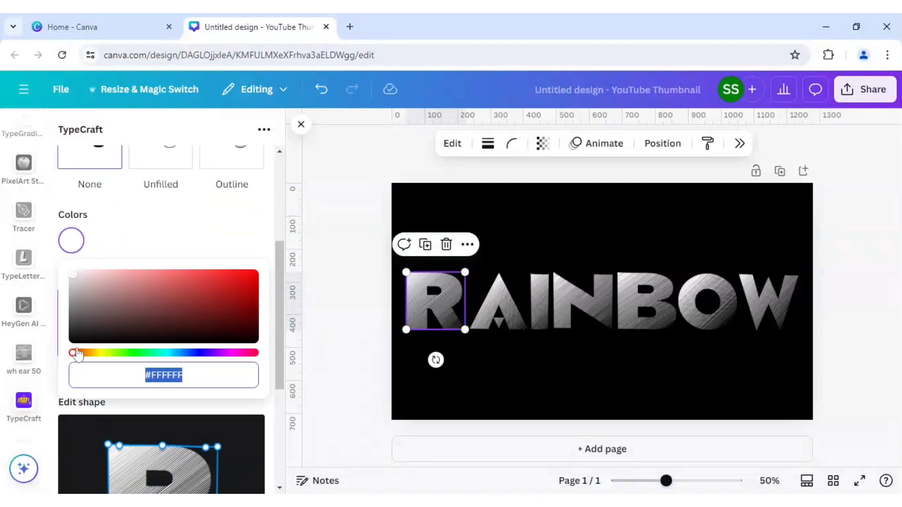
drag(73, 353, 204, 360)
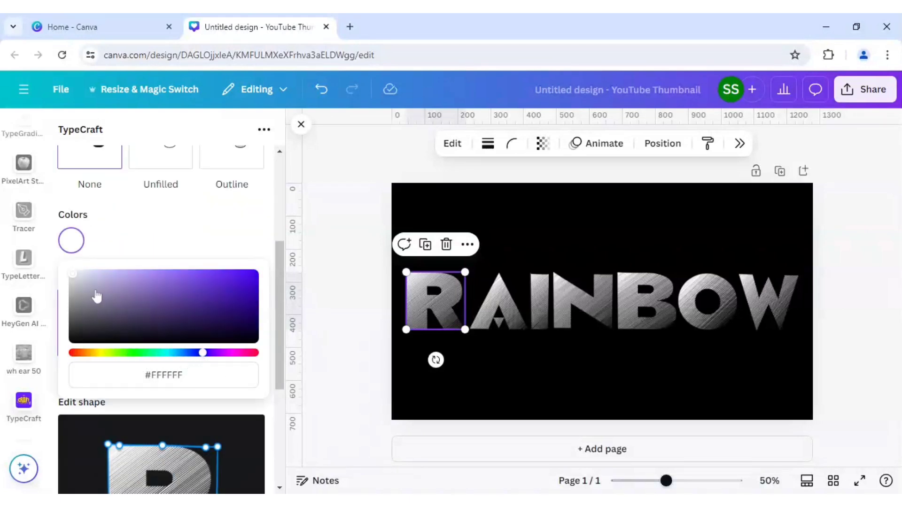
drag(73, 282, 251, 274)
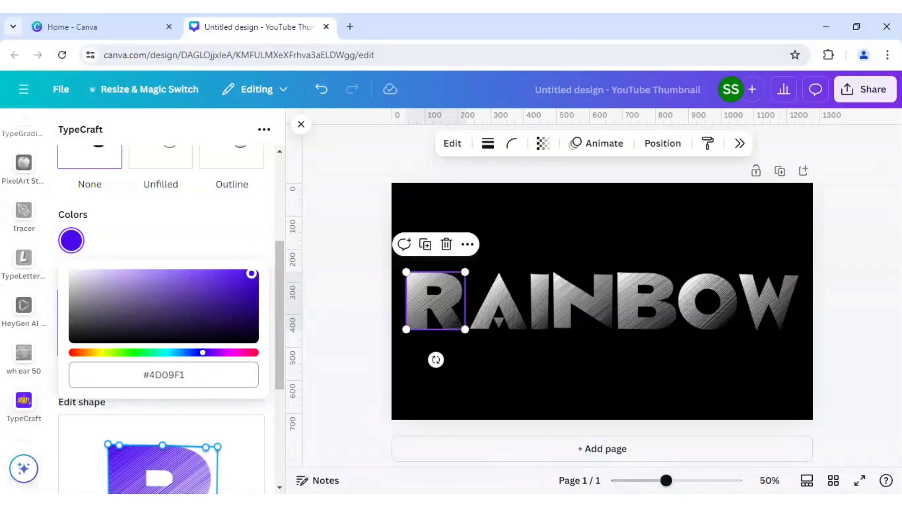
click(238, 237)
scroll(239, 339, down, 5)
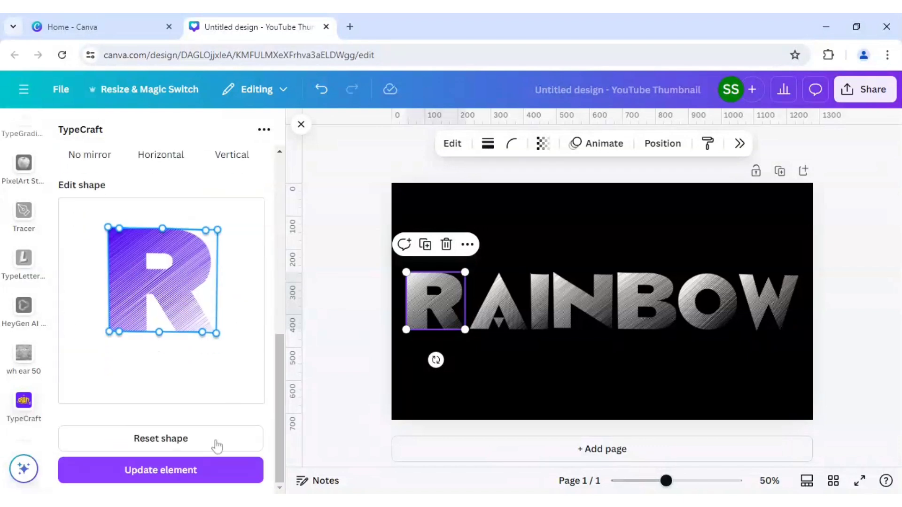
click(258, 470)
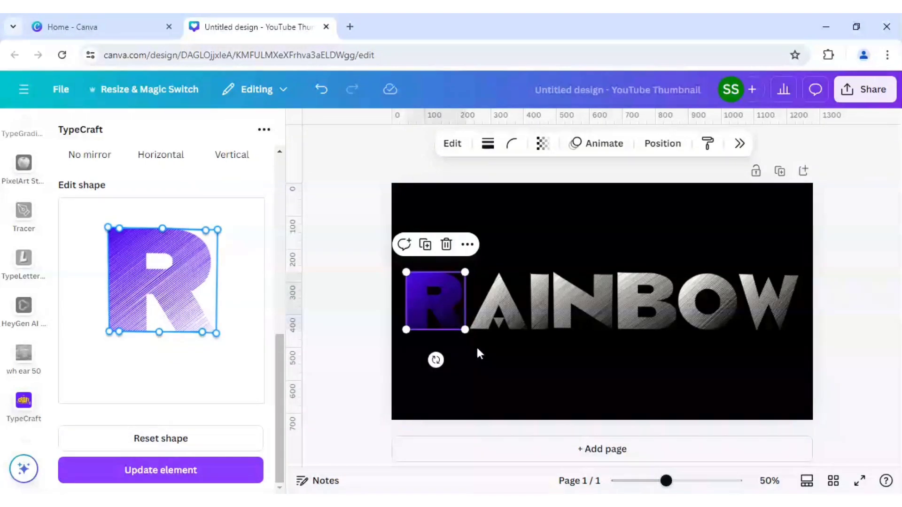
Lighten the R's colour to the purple #7F49FF and update it on the page.
scroll(255, 347, up, 2)
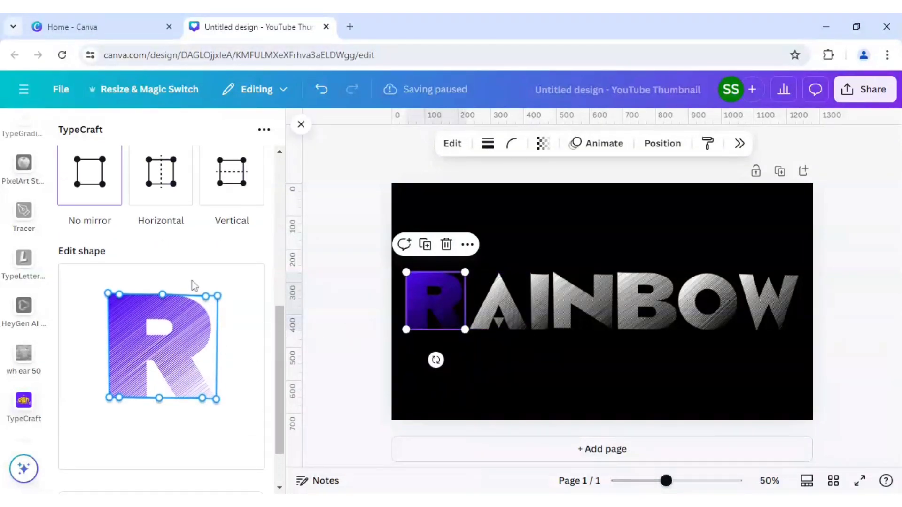
scroll(139, 270, up, 4)
click(71, 219)
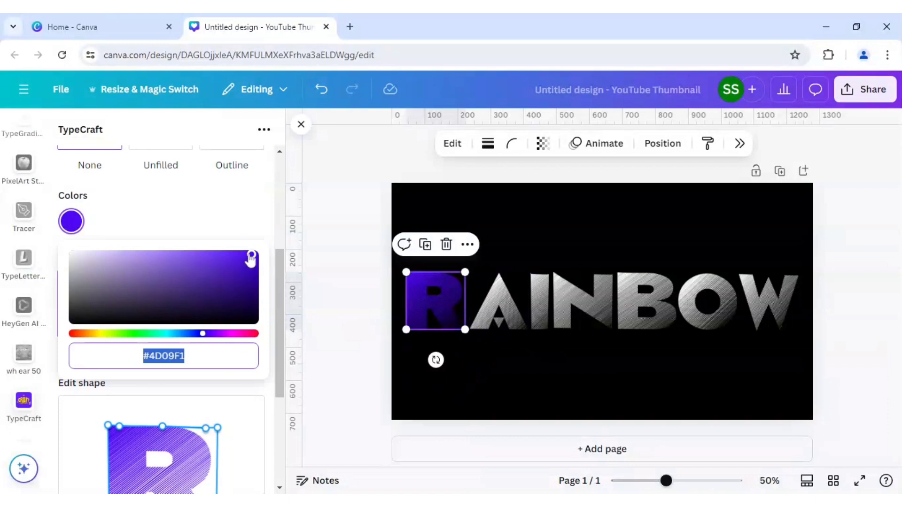
drag(249, 255, 205, 254)
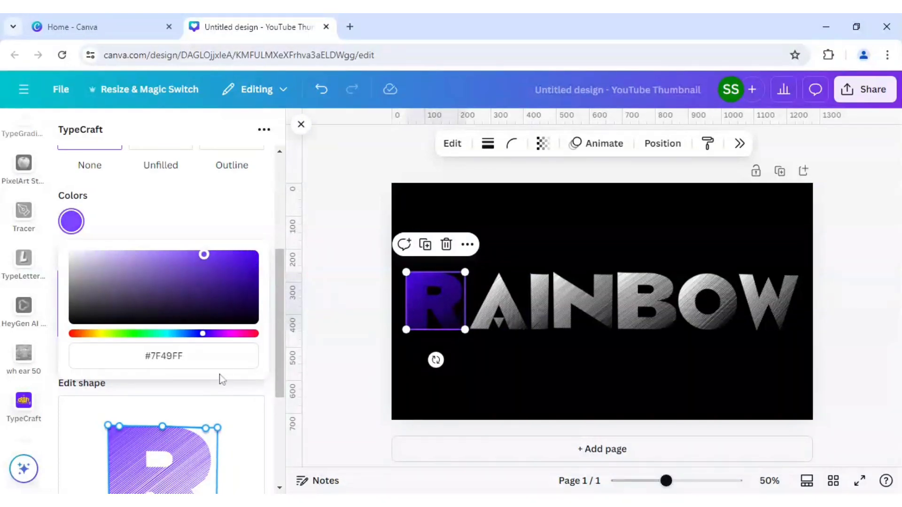
click(225, 397)
scroll(221, 399, down, 4)
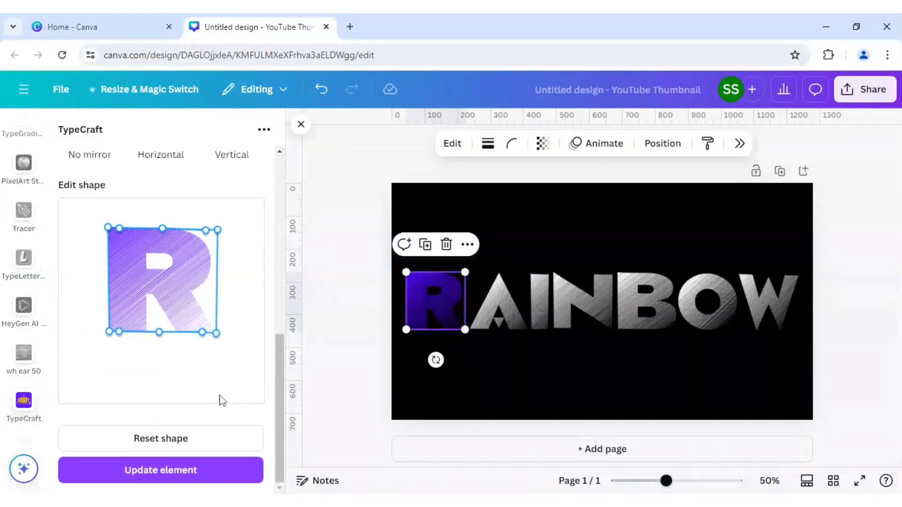
click(206, 470)
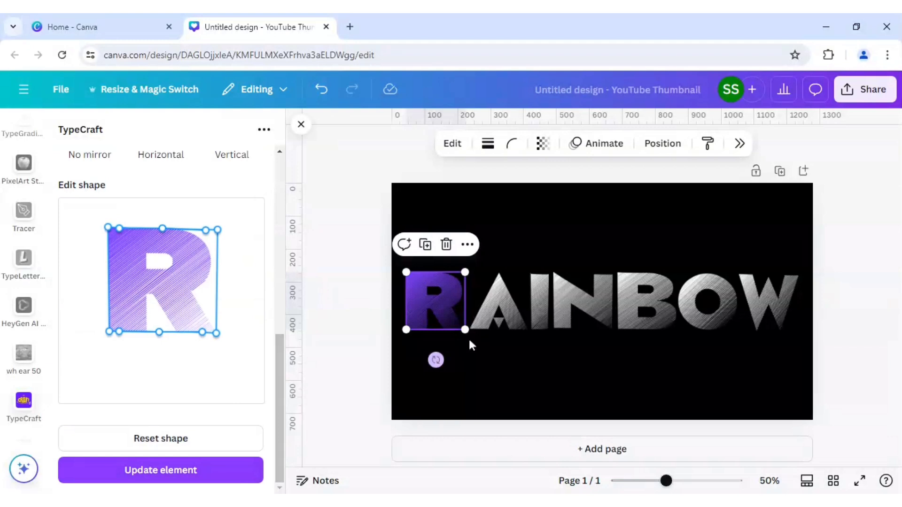
Recolour the letter A to the sky blue #56C7FF and update it on the page.
click(486, 314)
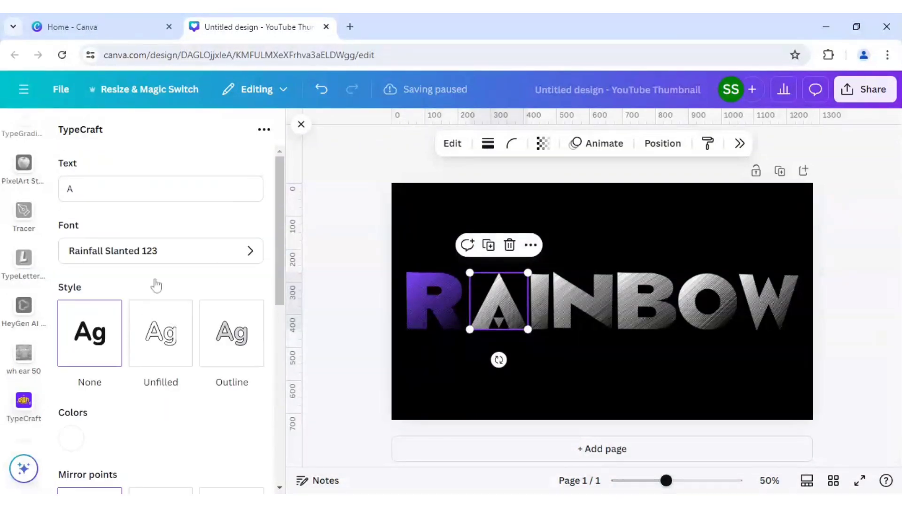
click(114, 194)
click(119, 422)
click(74, 444)
drag(79, 374, 172, 375)
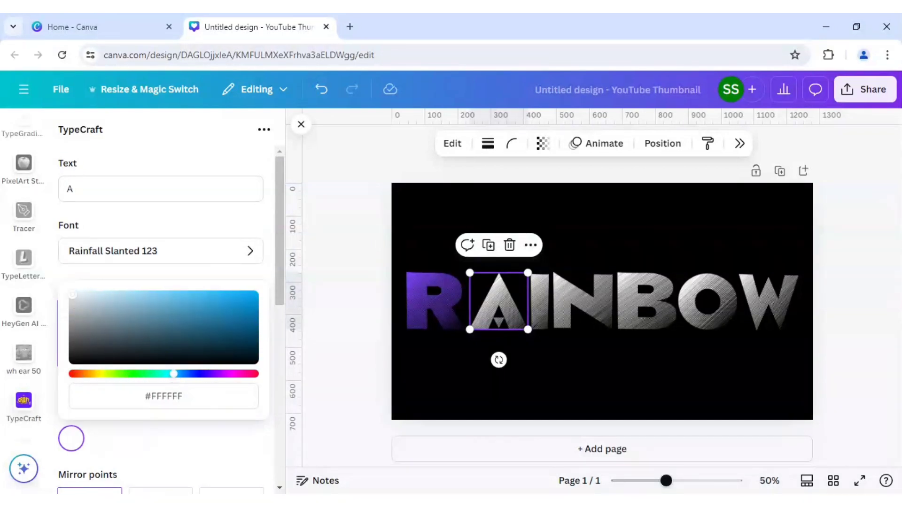
drag(73, 295, 197, 294)
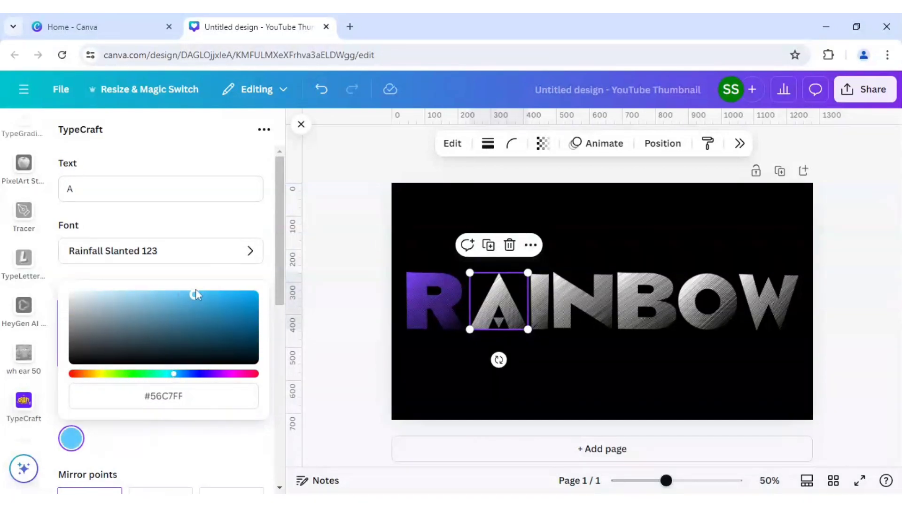
click(191, 450)
scroll(188, 449, down, 6)
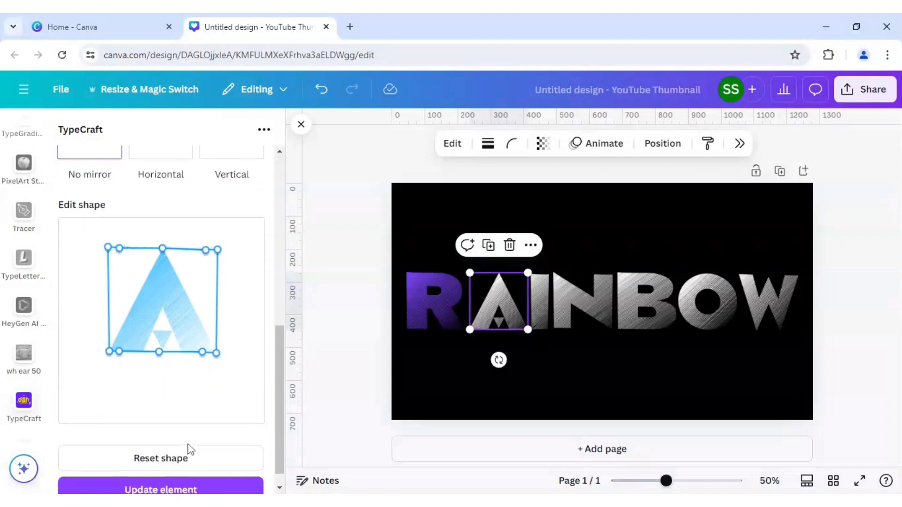
click(184, 477)
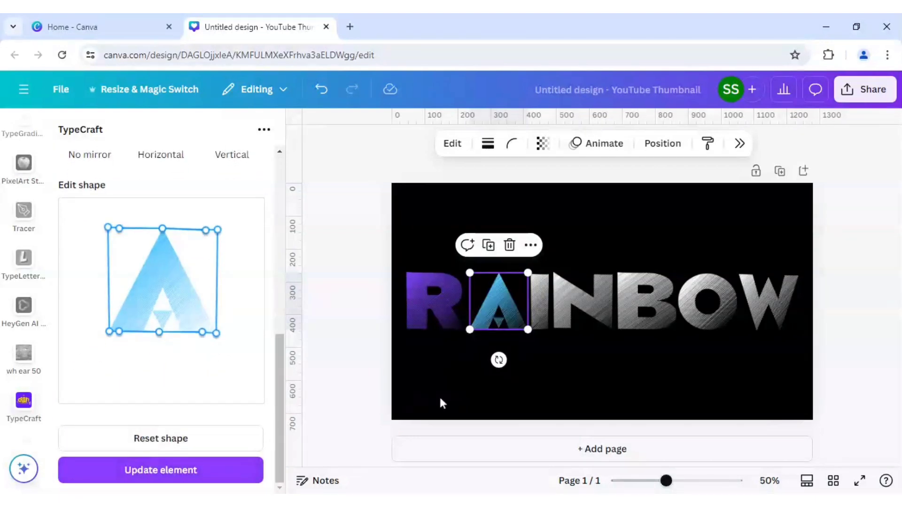
Recolour the letter I to the deep blue #1B2BFA and update it on the page.
click(534, 317)
scroll(209, 375, up, 5)
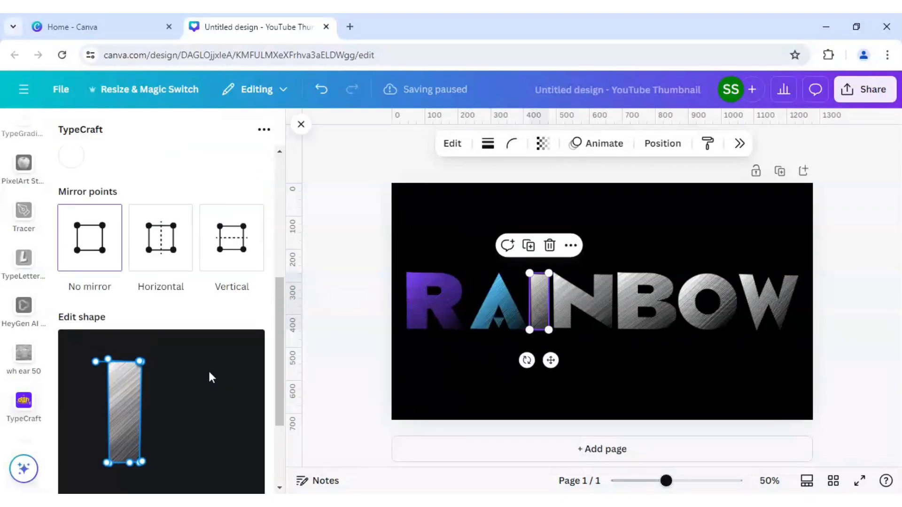
click(75, 228)
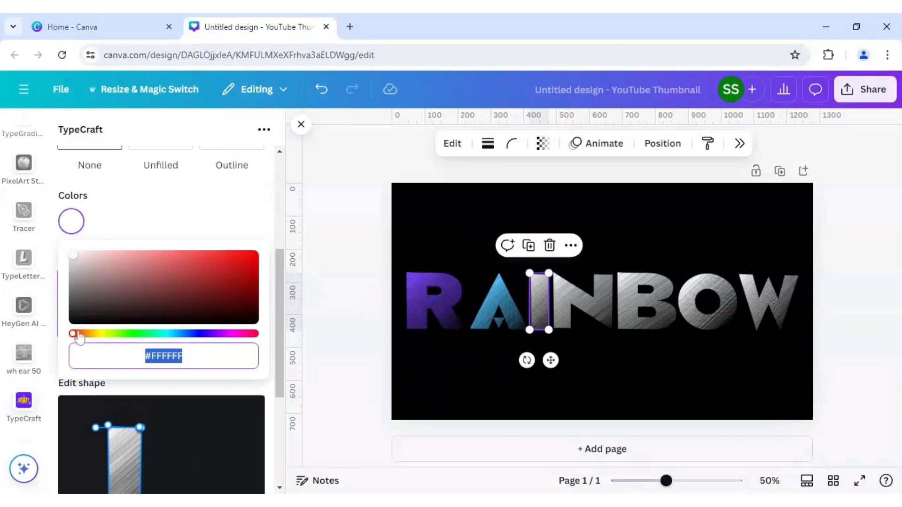
drag(75, 334, 191, 334)
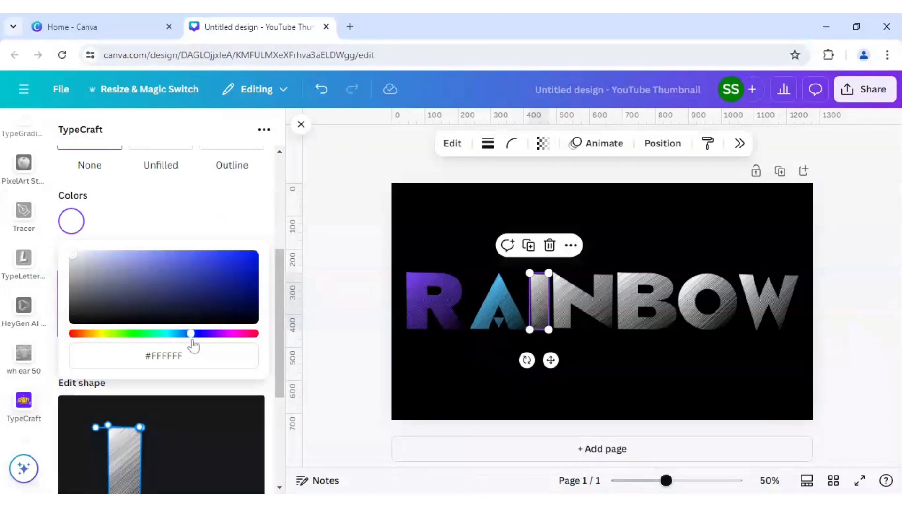
drag(174, 259, 238, 254)
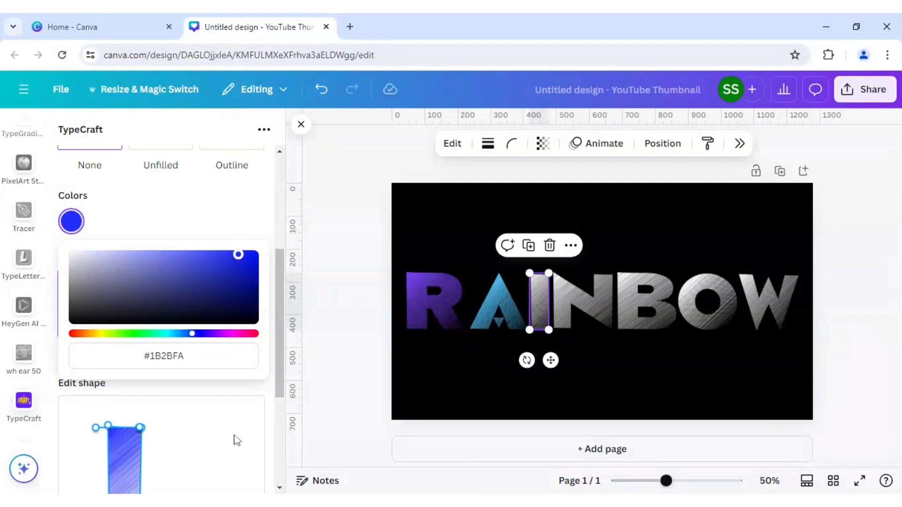
click(263, 393)
scroll(221, 470, down, 5)
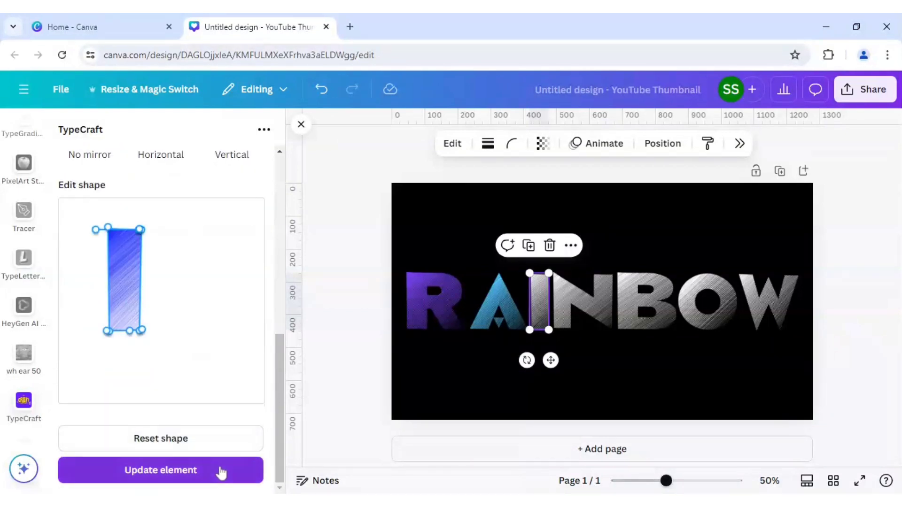
click(230, 469)
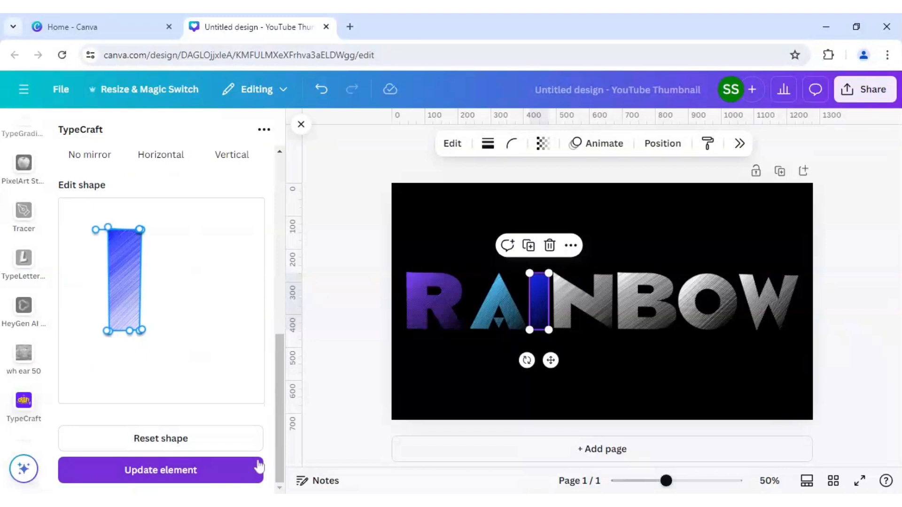
Recolour the letter N to the bright green #1DF854 and update it on the page.
click(591, 306)
scroll(206, 393, up, 5)
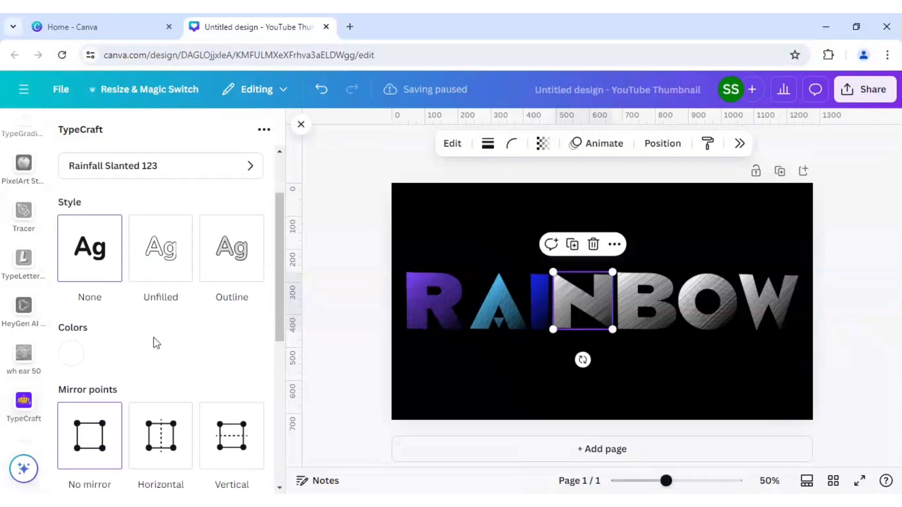
click(77, 356)
drag(85, 295, 142, 300)
drag(83, 225, 240, 209)
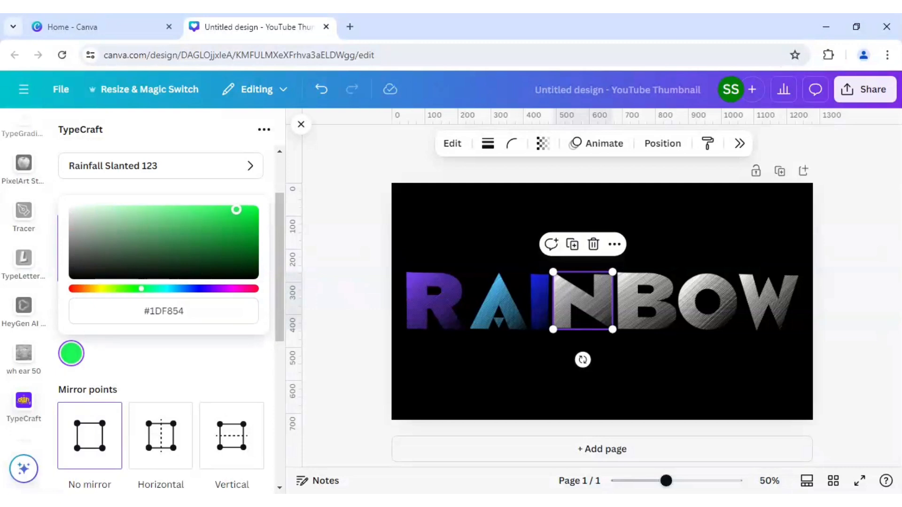
click(229, 370)
scroll(229, 370, down, 7)
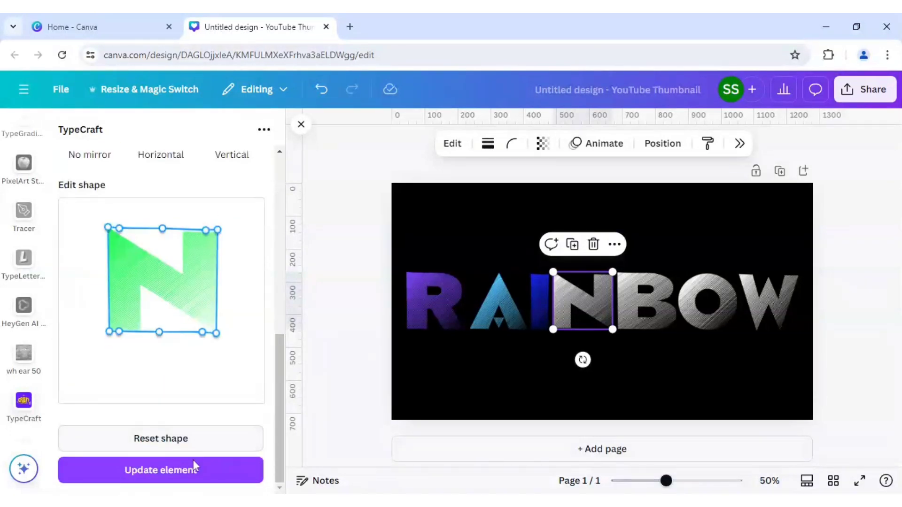
click(193, 471)
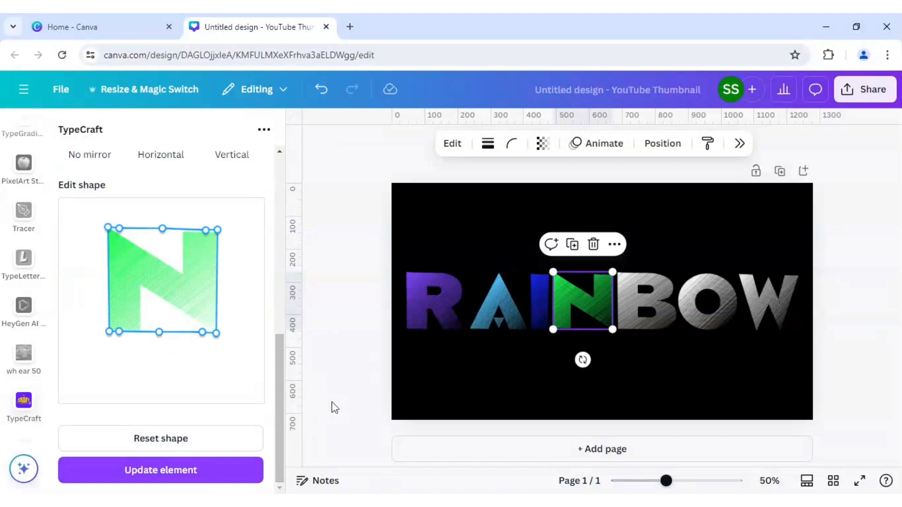
Recolour the letter B to a bright yellow and update it on the page.
click(657, 300)
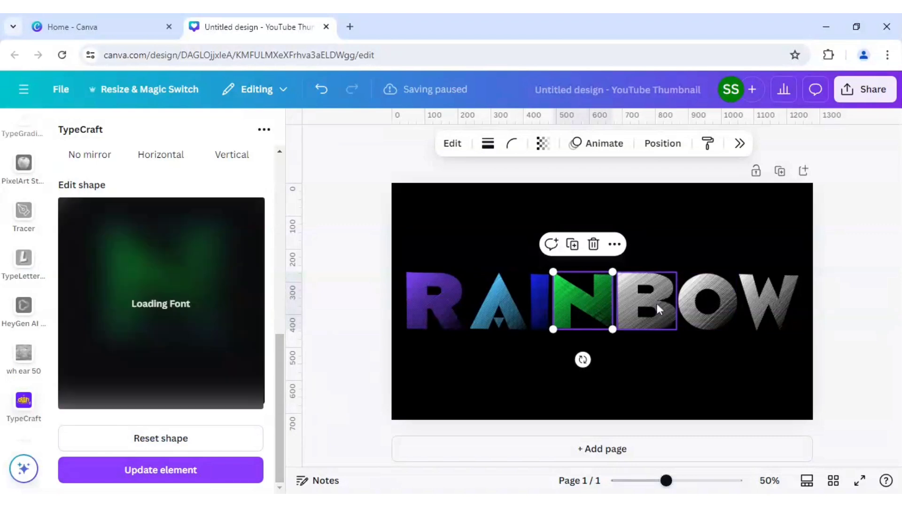
scroll(254, 335, up, 3)
scroll(254, 335, up, 4)
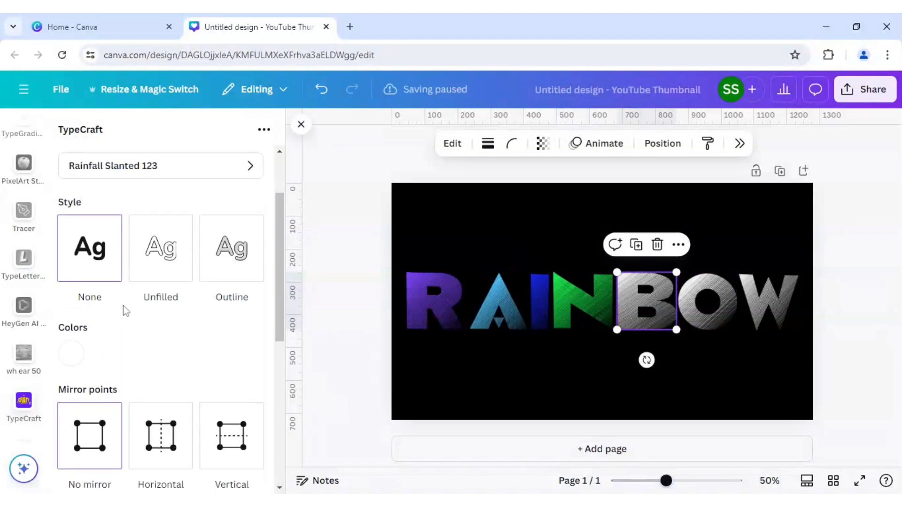
click(72, 353)
drag(81, 289, 101, 289)
drag(80, 215, 247, 209)
click(188, 364)
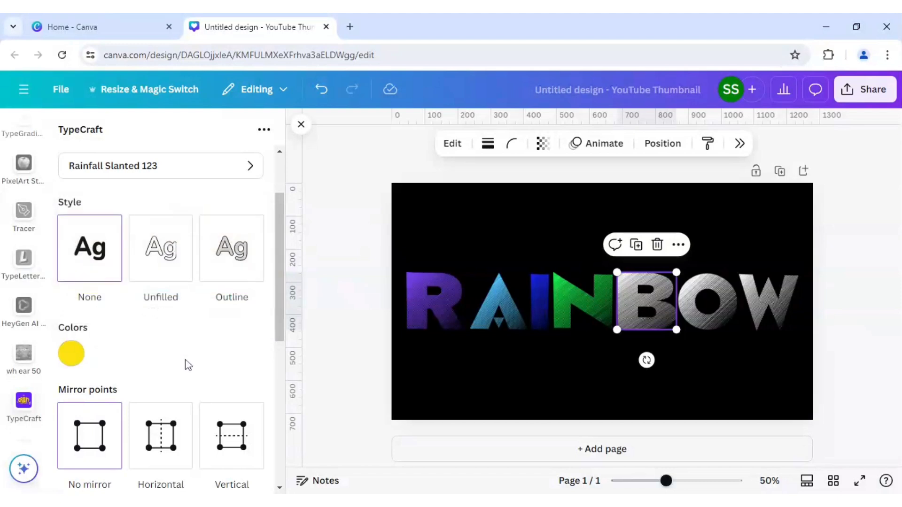
scroll(185, 371, down, 5)
click(261, 465)
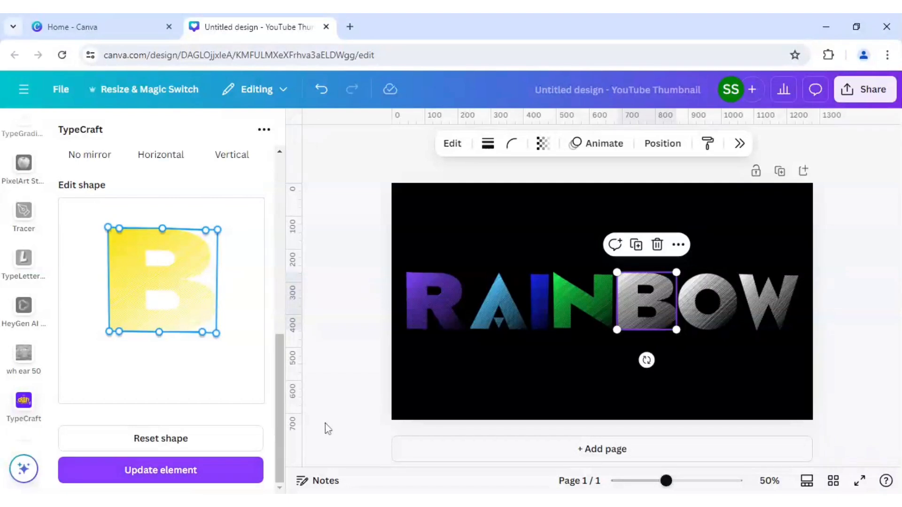
Recolour the letter O to the orange #FF8A10 and update it on the page.
click(690, 321)
scroll(211, 393, up, 5)
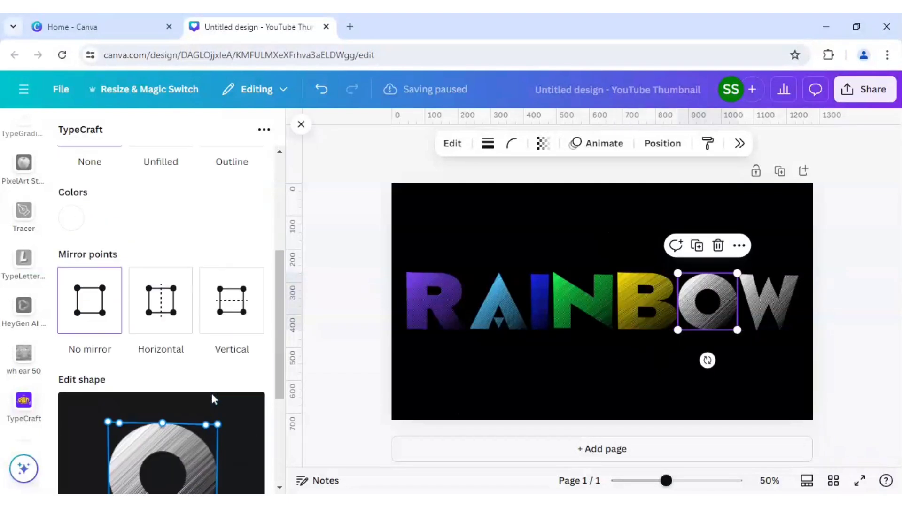
click(71, 287)
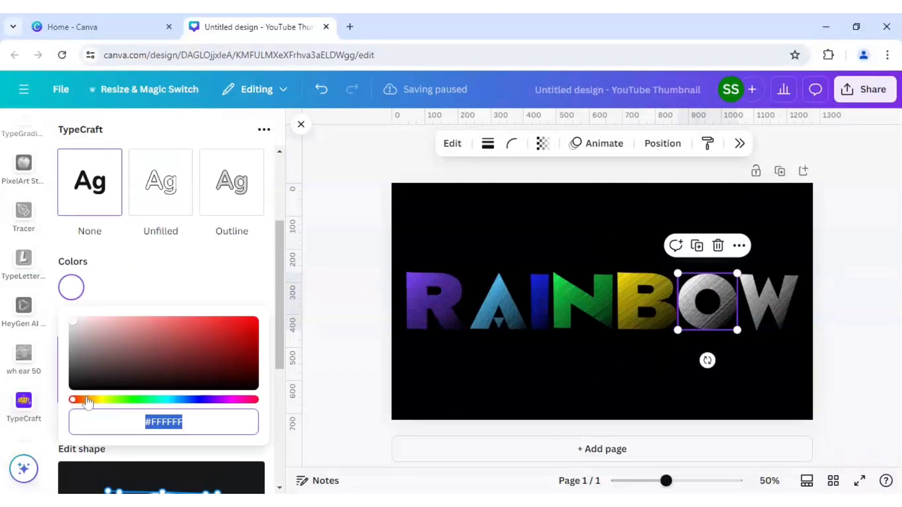
drag(79, 400, 91, 399)
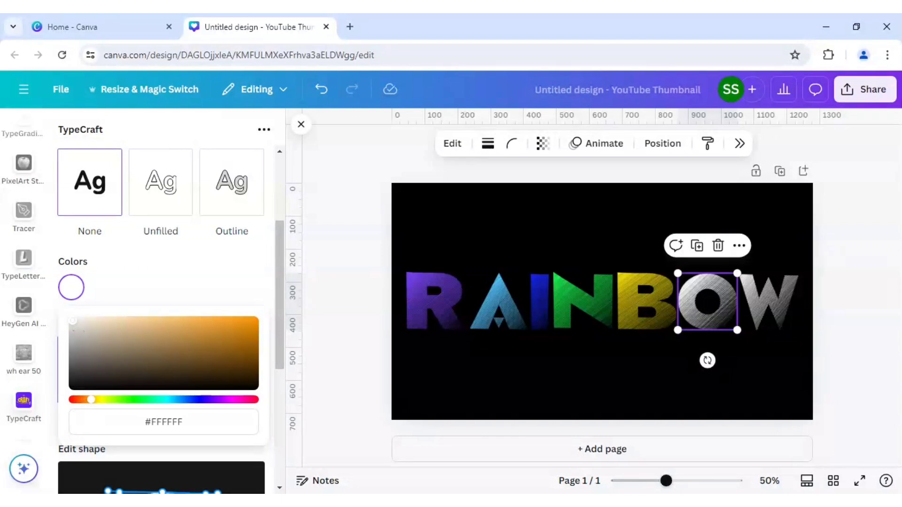
drag(75, 322, 247, 319)
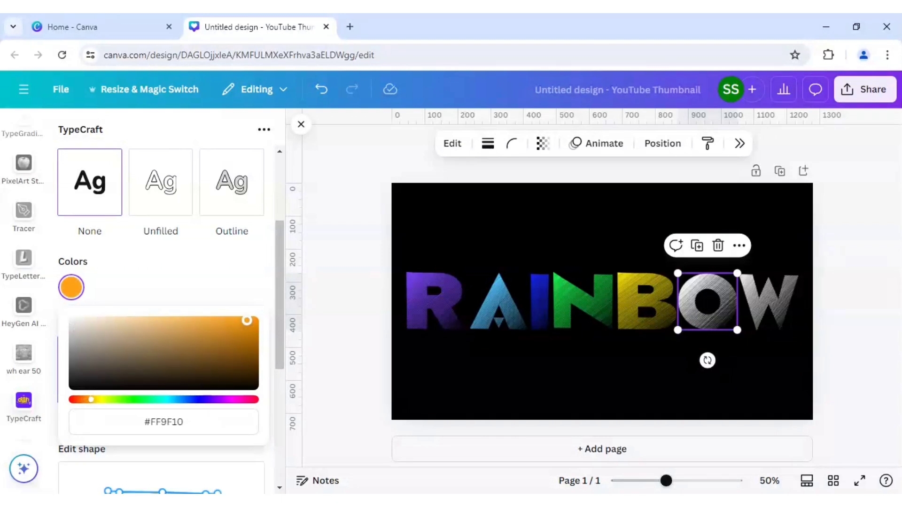
click(89, 400)
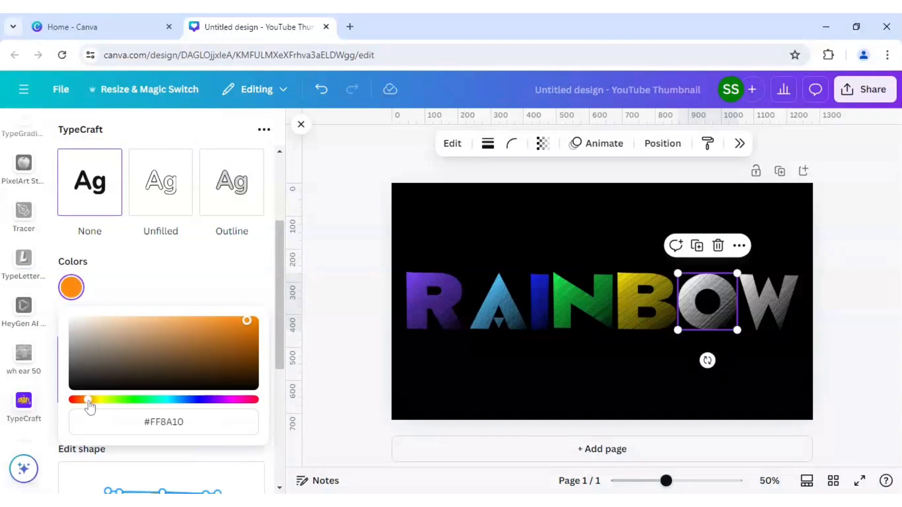
click(165, 456)
scroll(164, 457, down, 3)
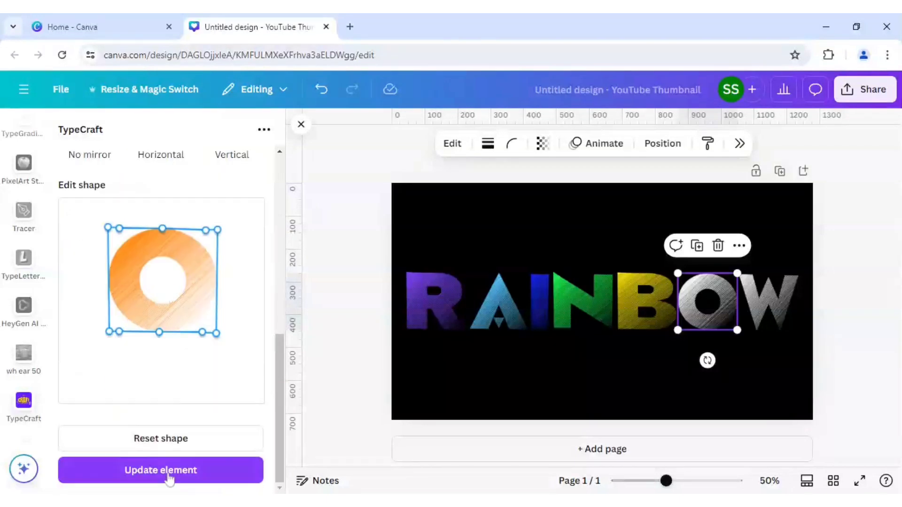
Recolour the letter W to the red #FF0707, update it on the page and deselect it.
click(754, 309)
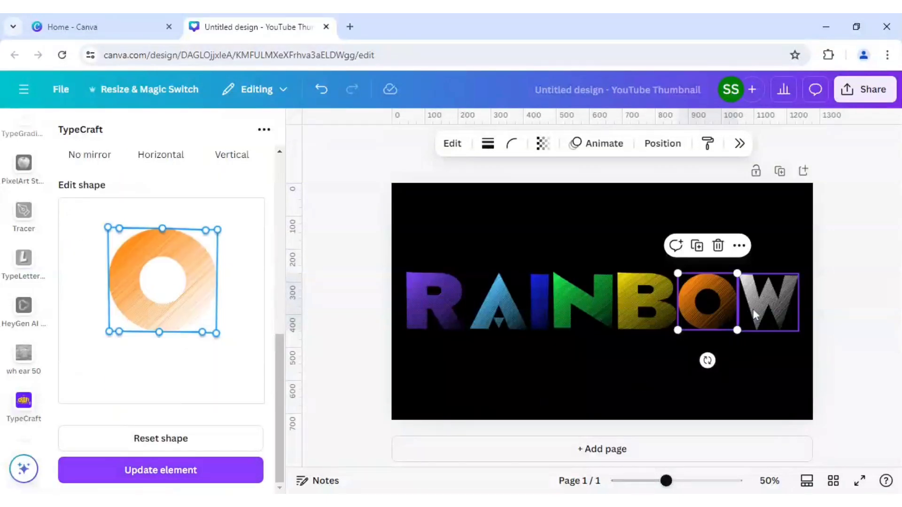
scroll(189, 366, up, 10)
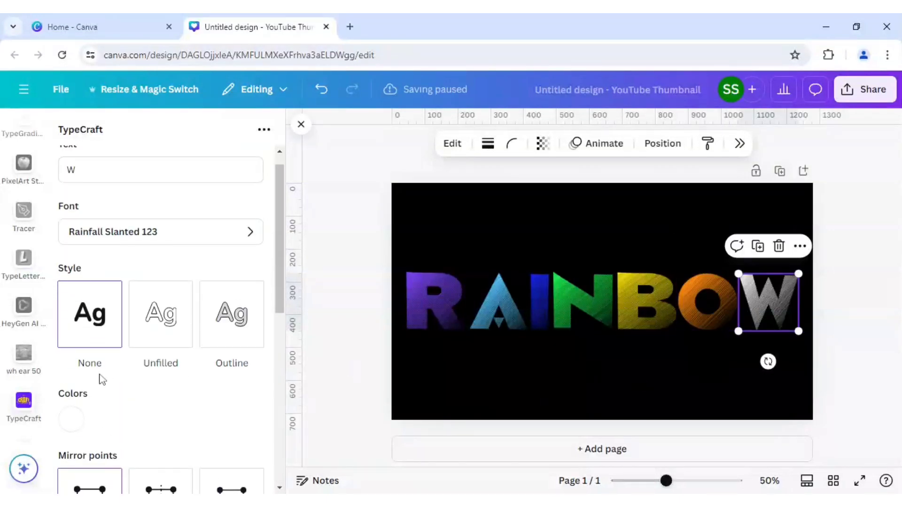
click(70, 419)
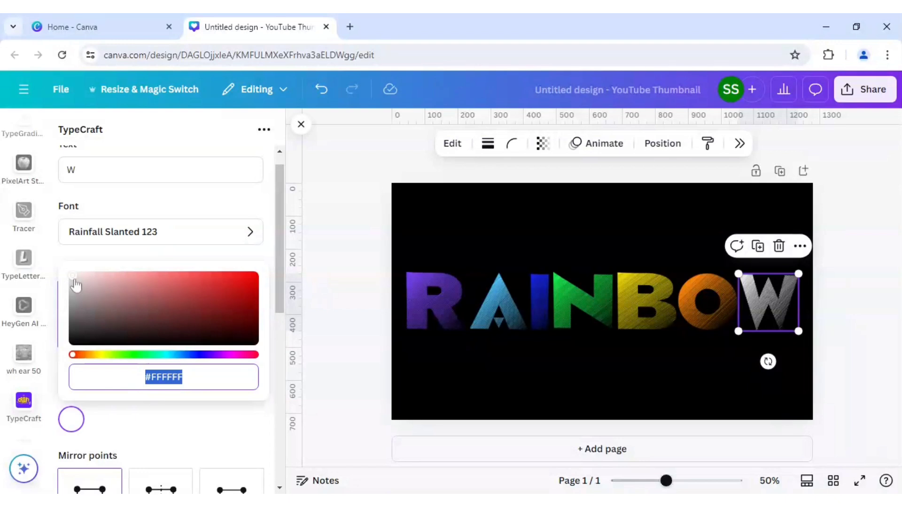
drag(74, 281, 254, 274)
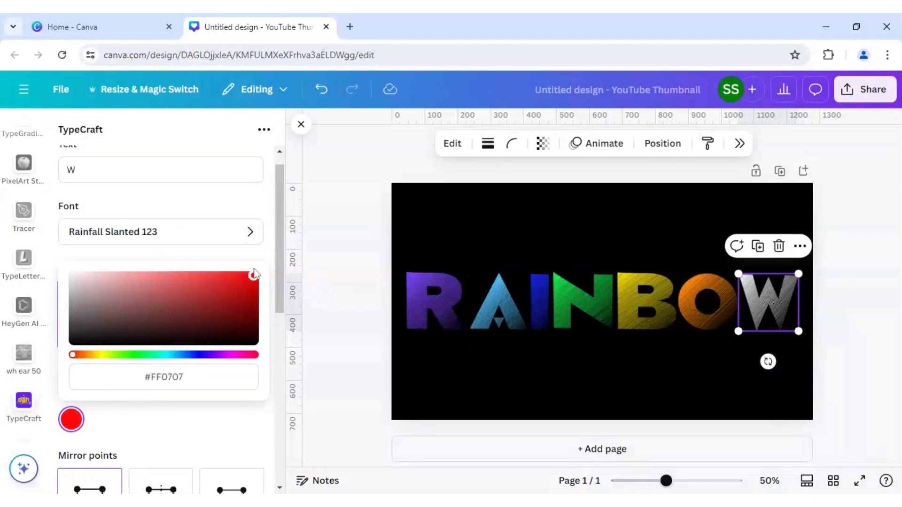
click(185, 428)
scroll(185, 428, down, 7)
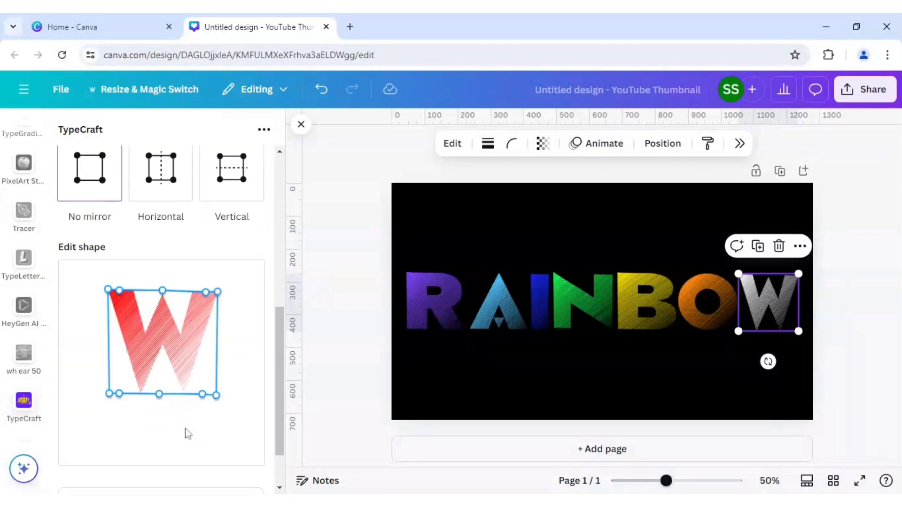
click(185, 471)
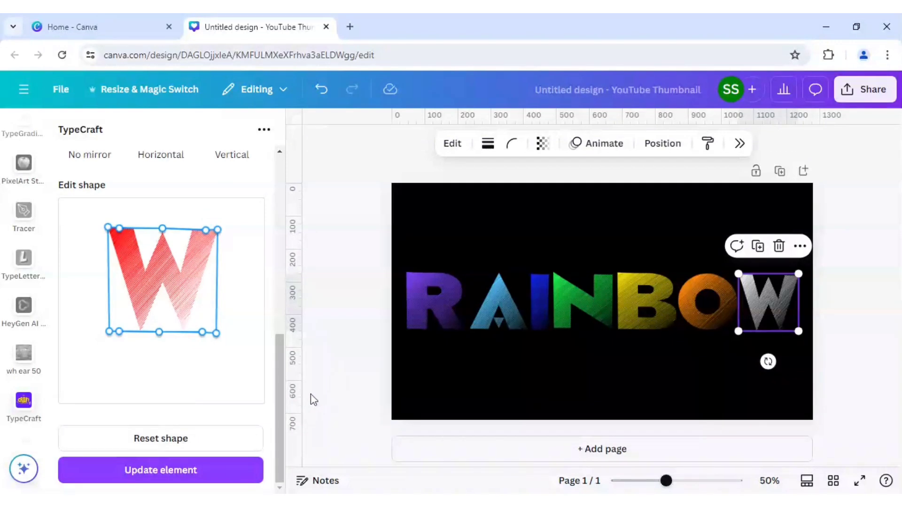
click(331, 363)
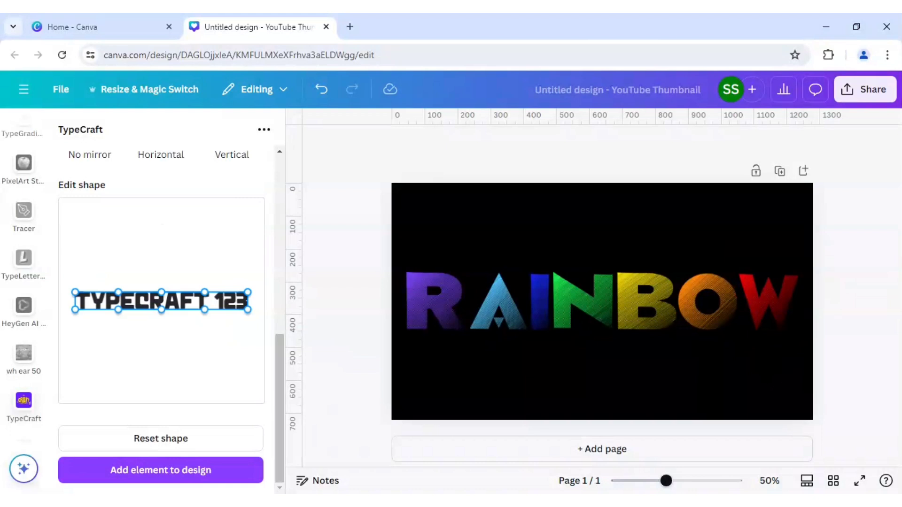
click(418, 310)
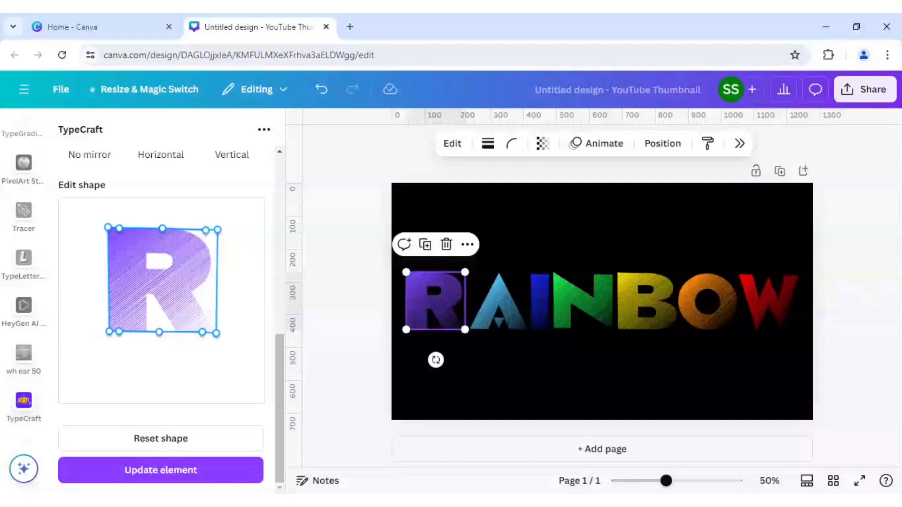
click(368, 334)
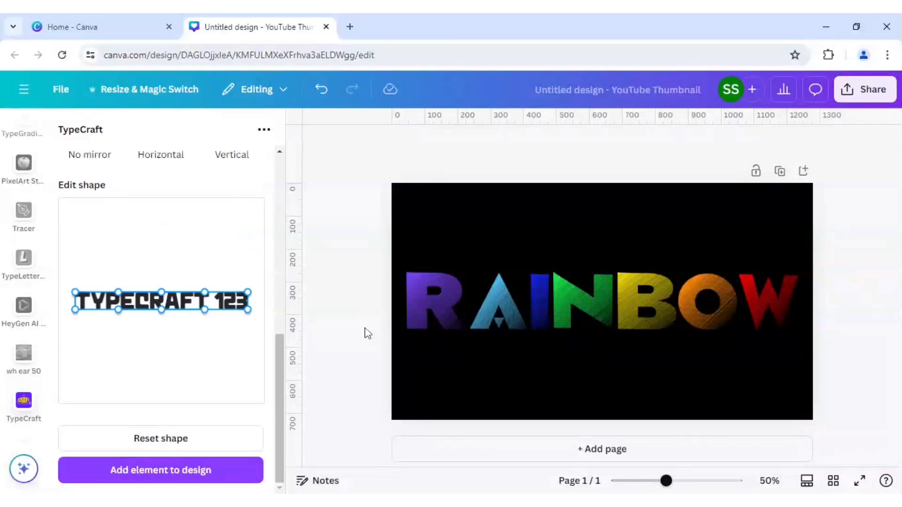